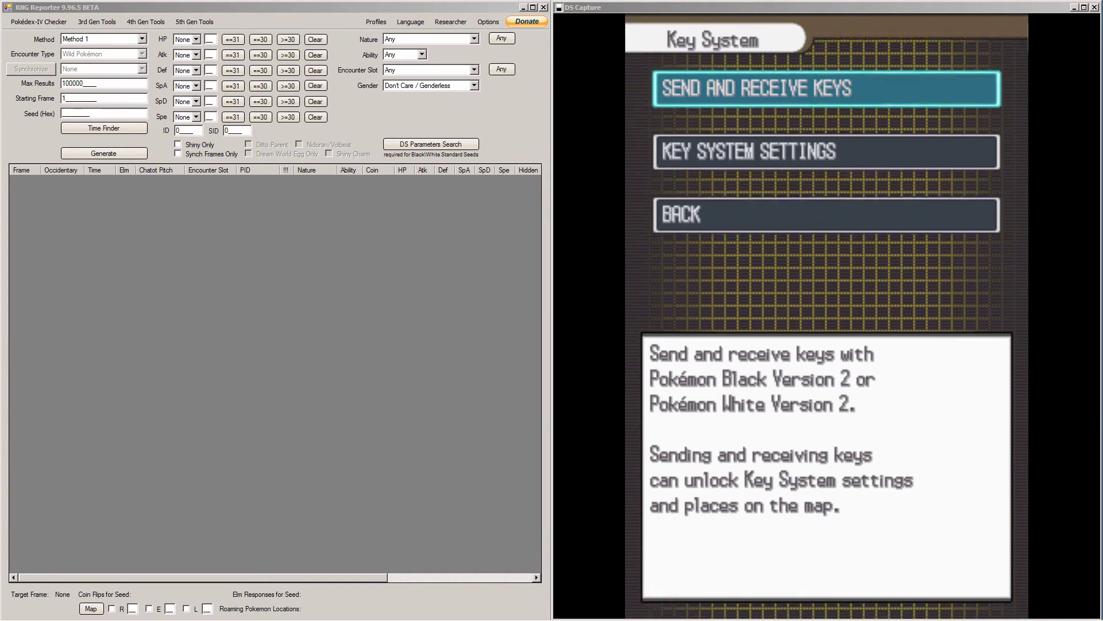
Return from the Key System screen to the game's Main Menu and switch to RNG Reporter.
click(794, 340)
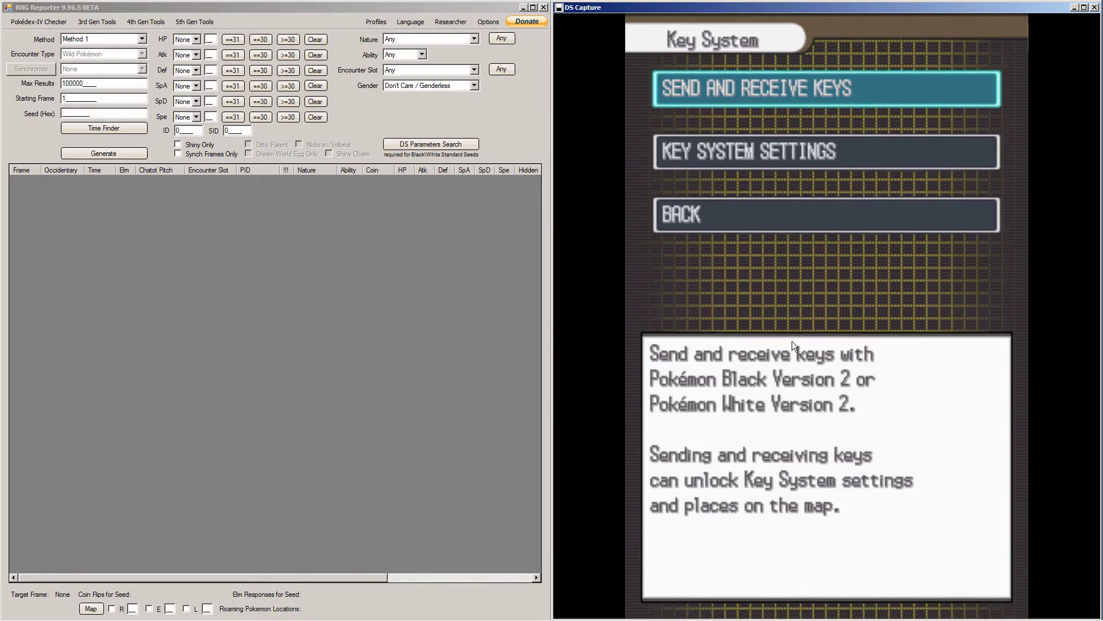
key(z)
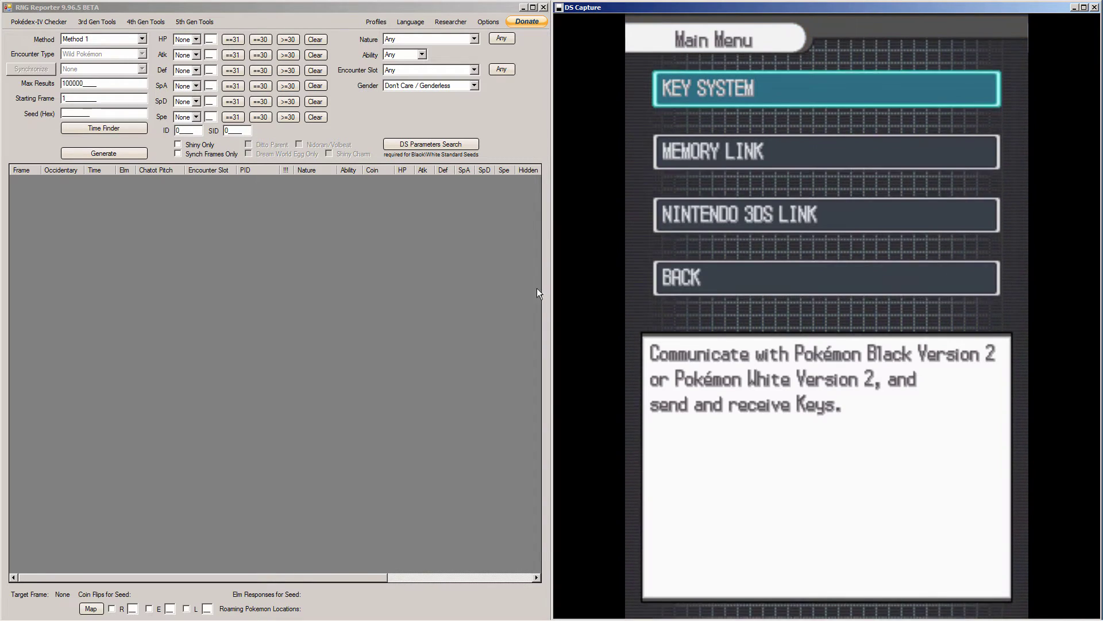
click(284, 303)
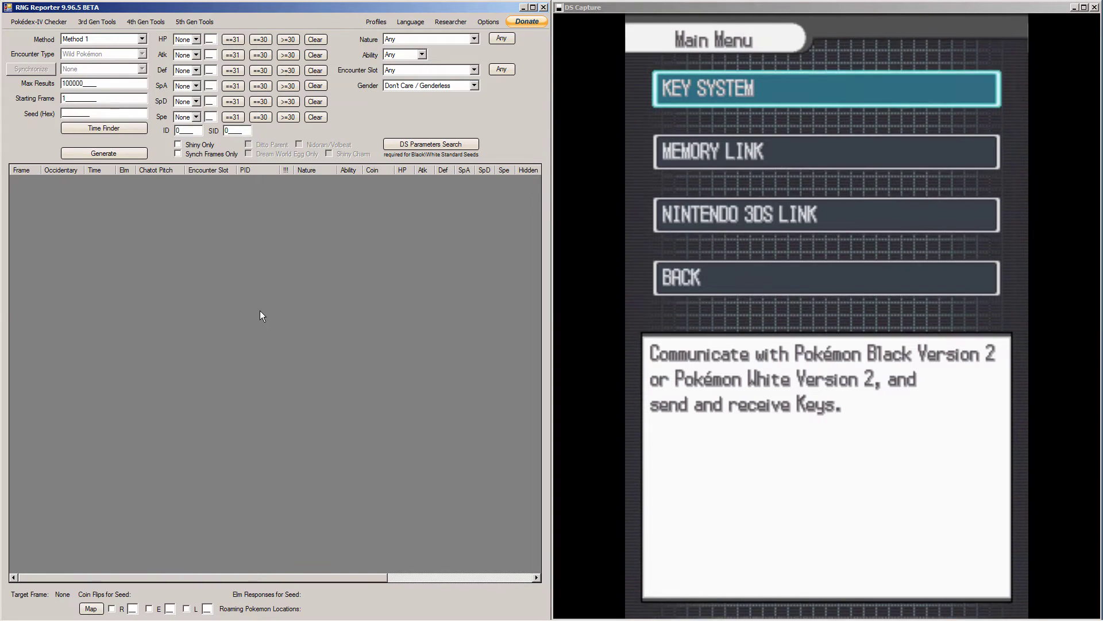
Open the 5th Generation Time Finder beside the game view, with method IVs (Standard Seed) and encounter type Wild Pokémon.
click(118, 128)
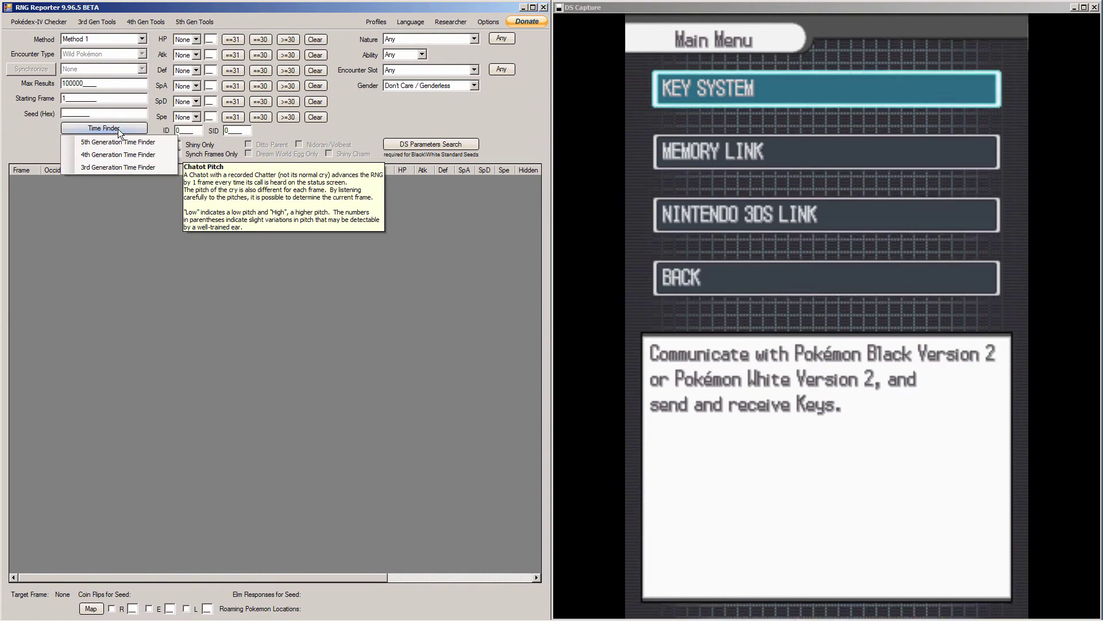
click(117, 140)
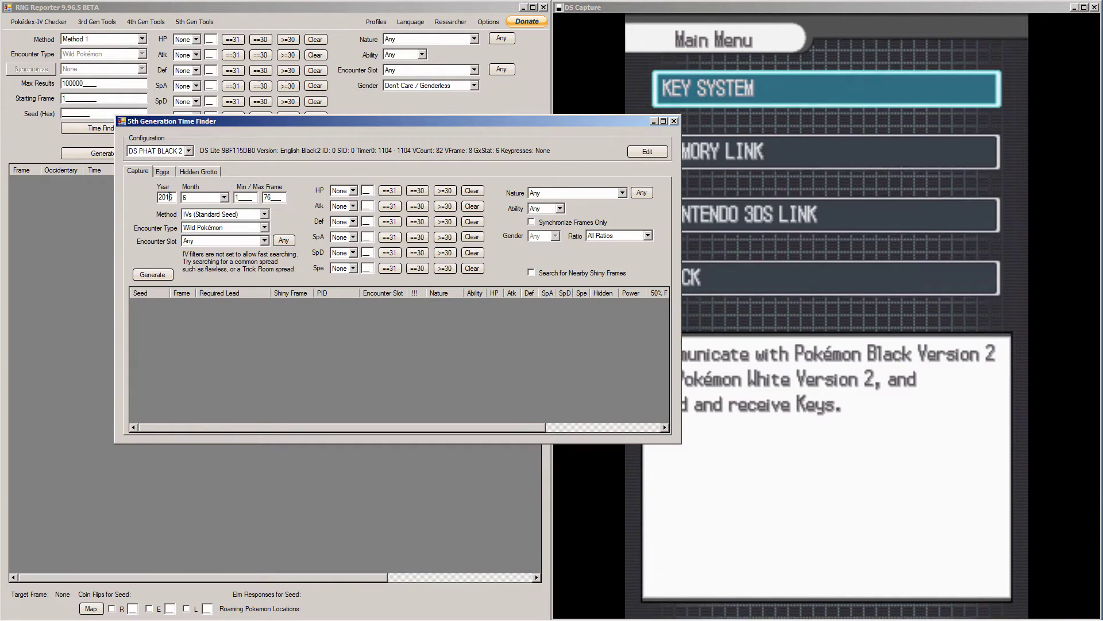
click(206, 213)
click(206, 224)
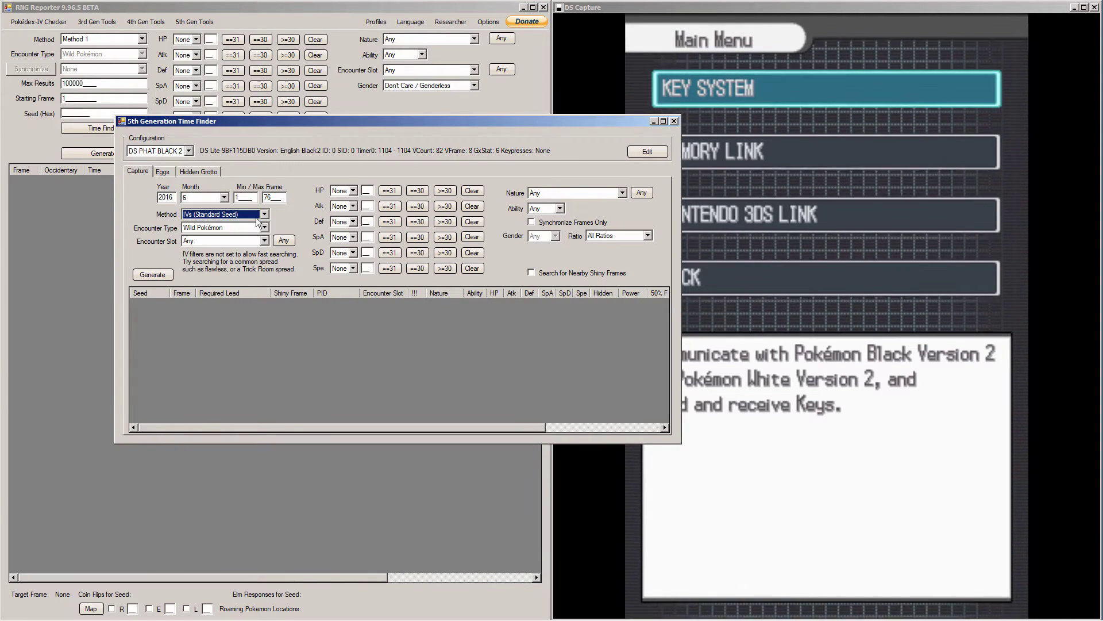
double_click(265, 228)
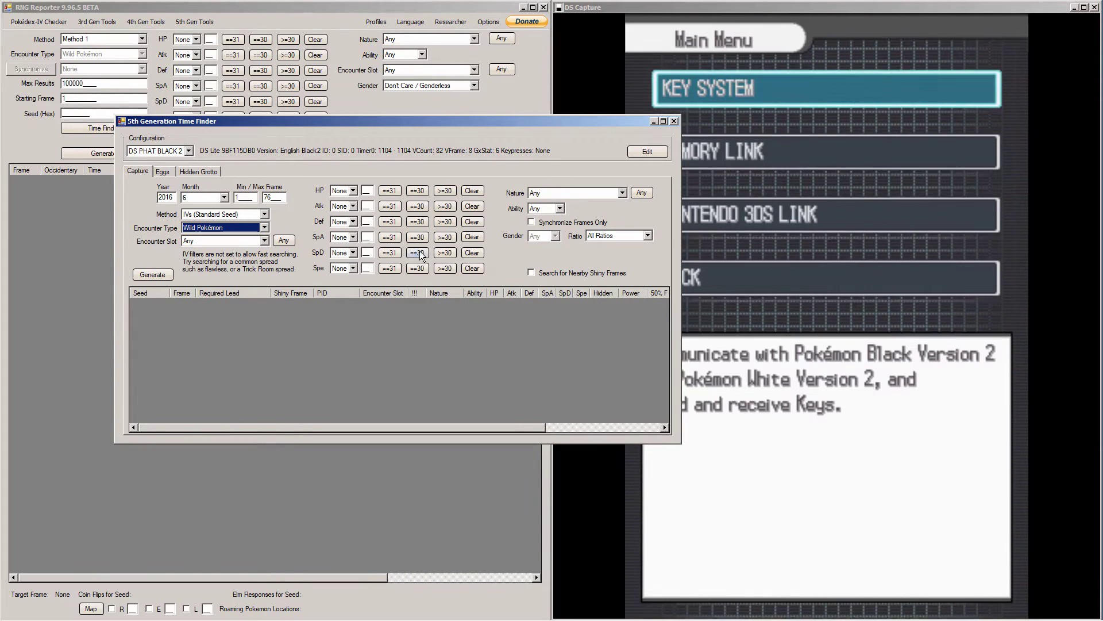
drag(326, 121, 229, 82)
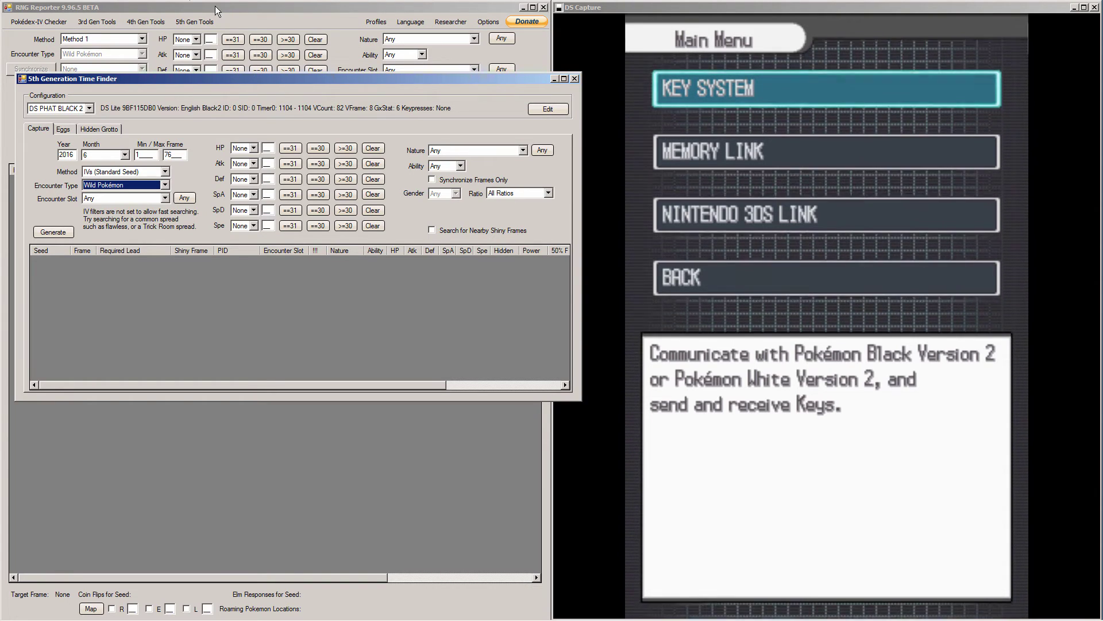
click(467, 150)
click(474, 150)
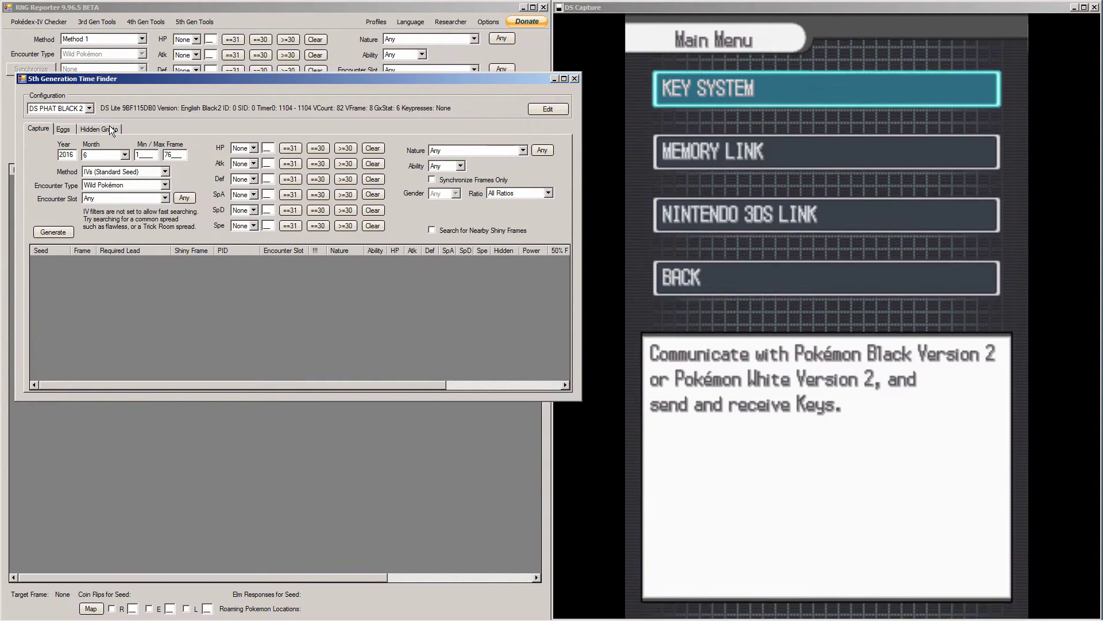
Include all months from 1 to 12 in the seed search.
click(111, 154)
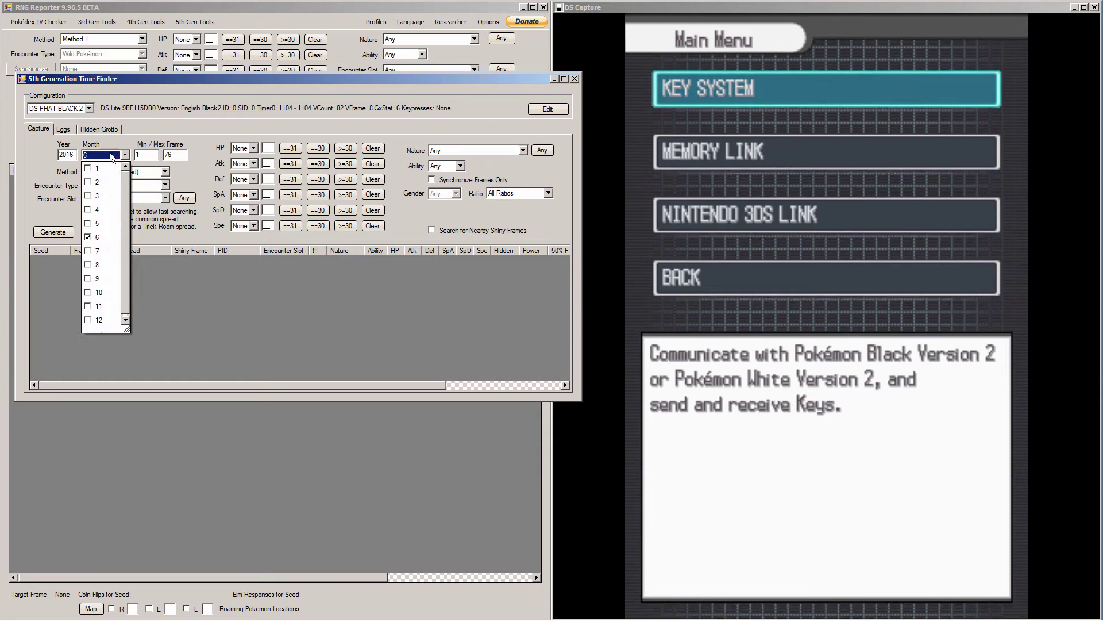
click(96, 168)
click(97, 181)
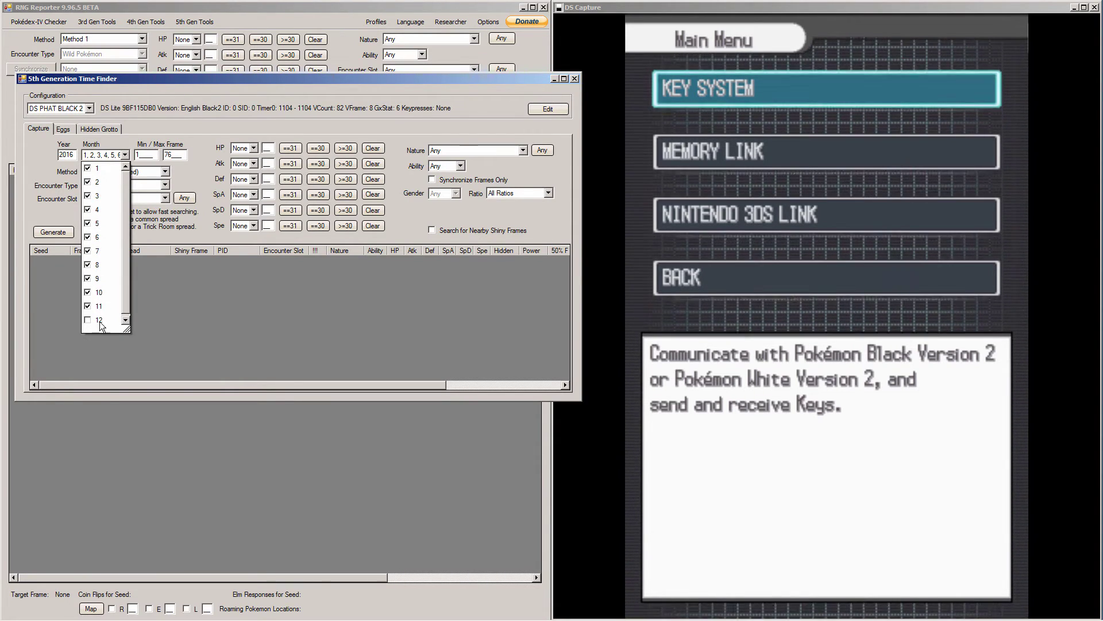
click(166, 316)
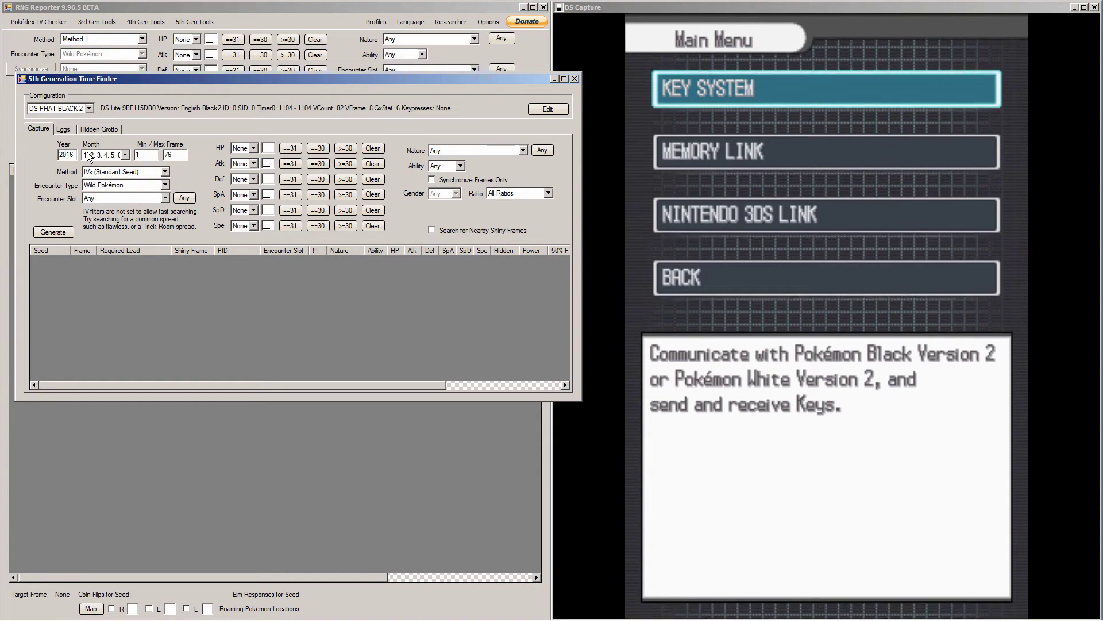
Set the minimum frame of the seed search to 16.
text(6)
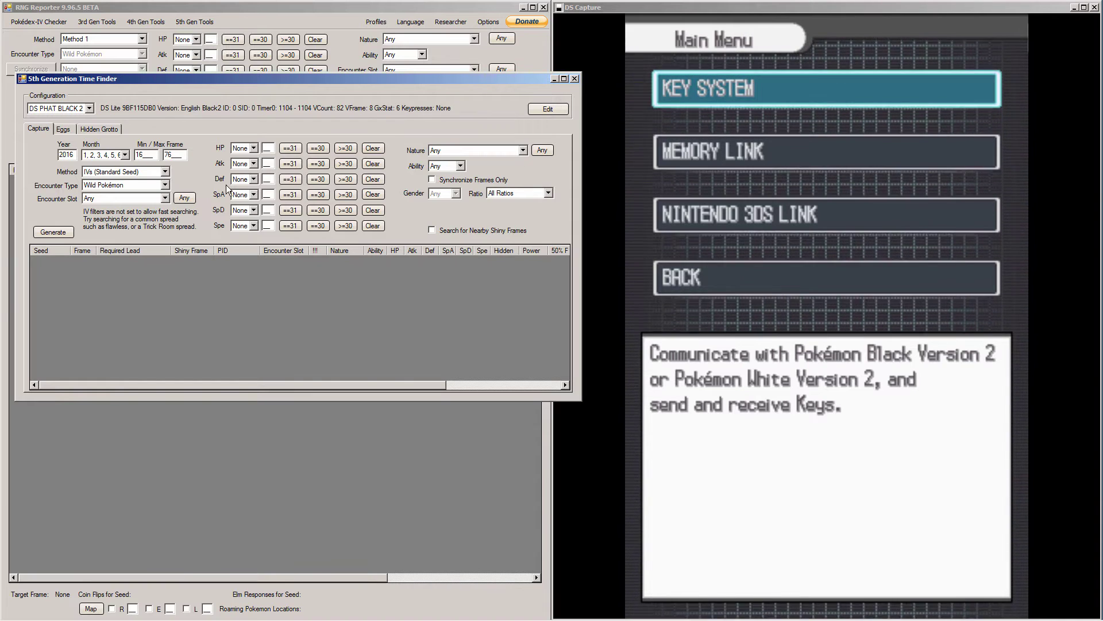
double_click(136, 154)
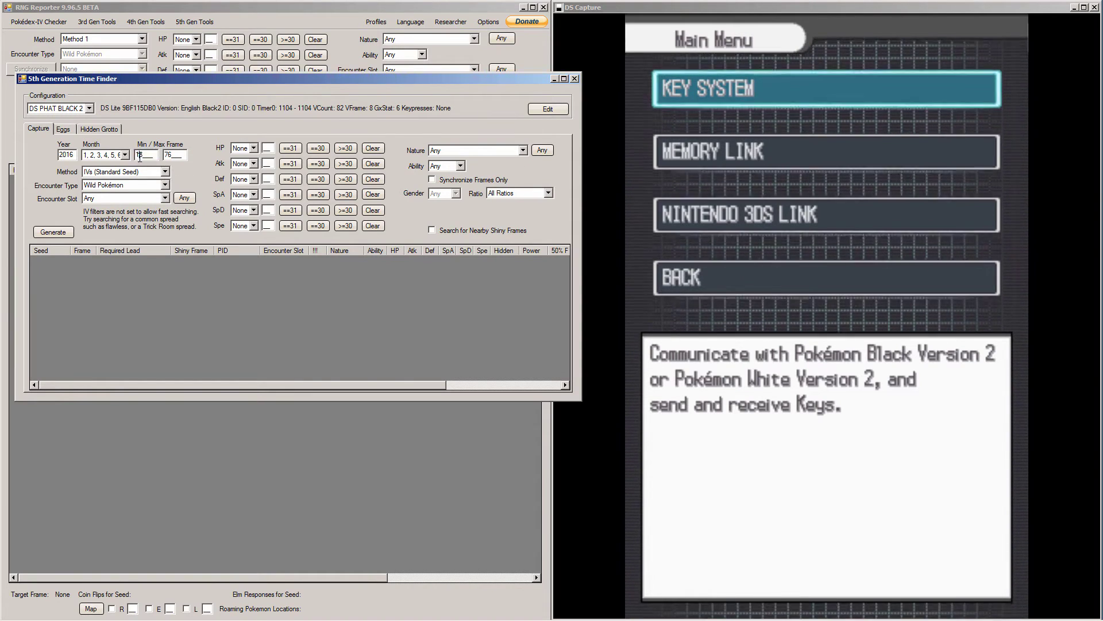
click(126, 155)
click(131, 155)
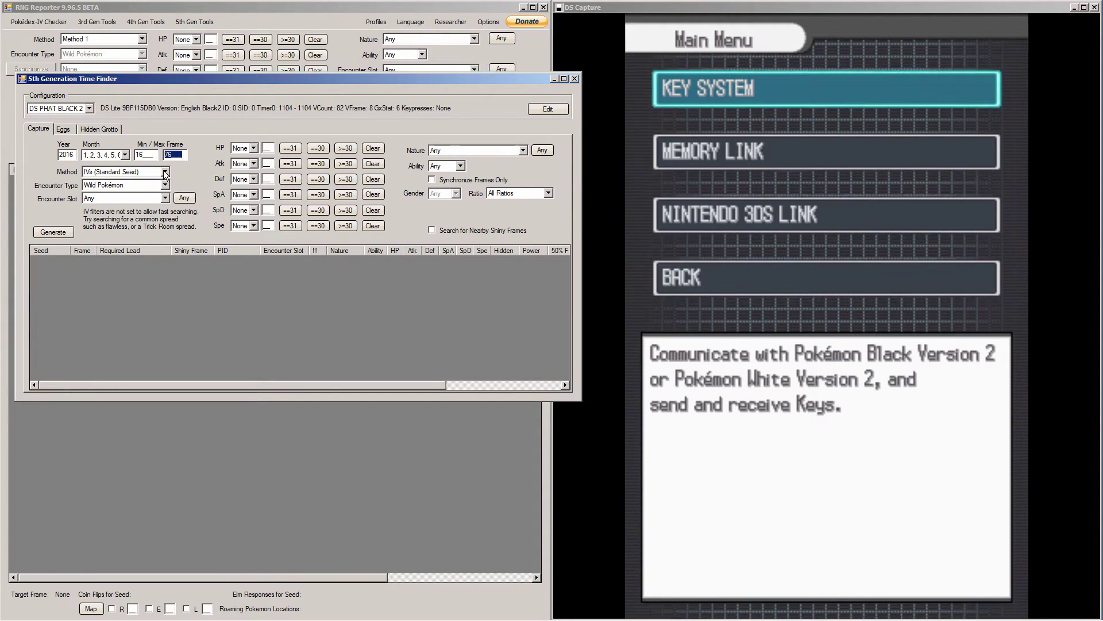
click(643, 201)
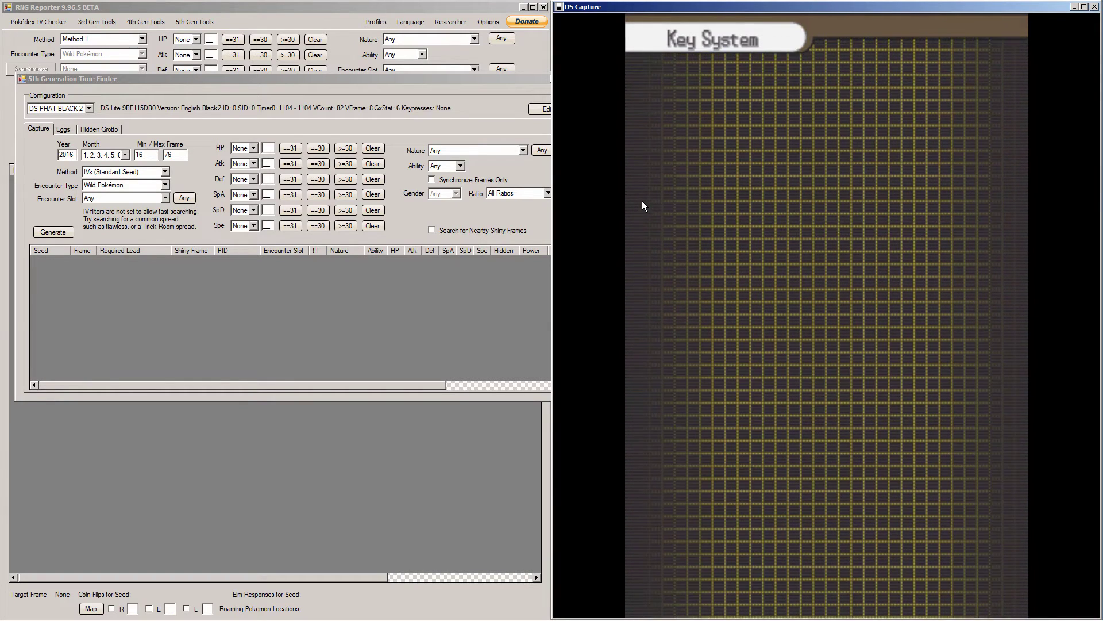
Require HP, Atk, Def, SpD and Spe IVs of exactly 31, leave SpA unfiltered, and generate the matching seeds.
click(181, 114)
click(289, 148)
click(294, 163)
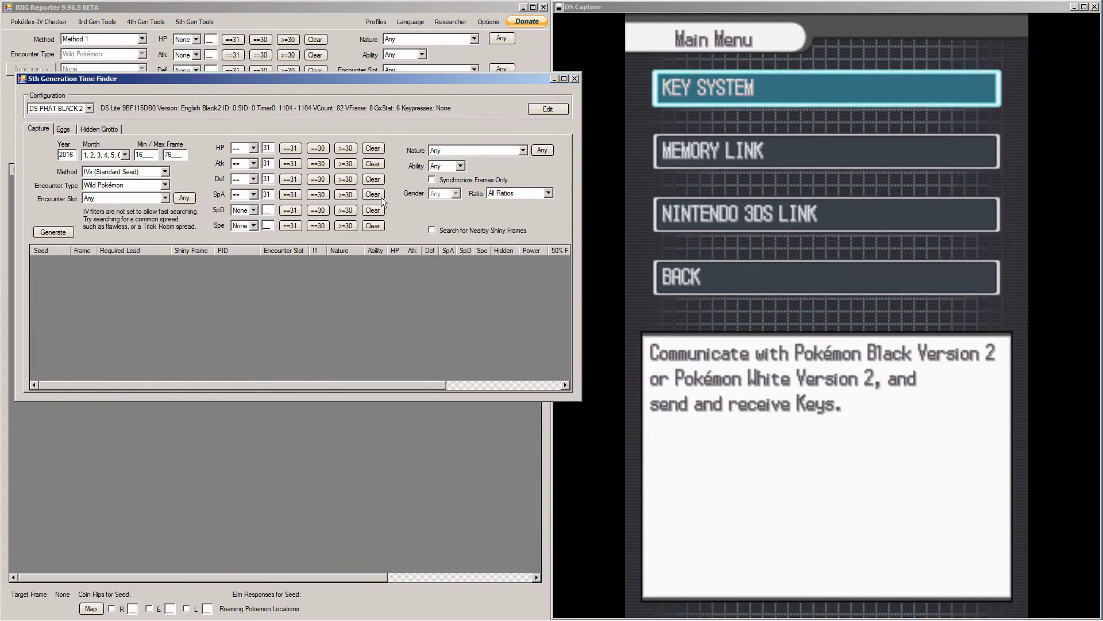
click(290, 213)
click(298, 227)
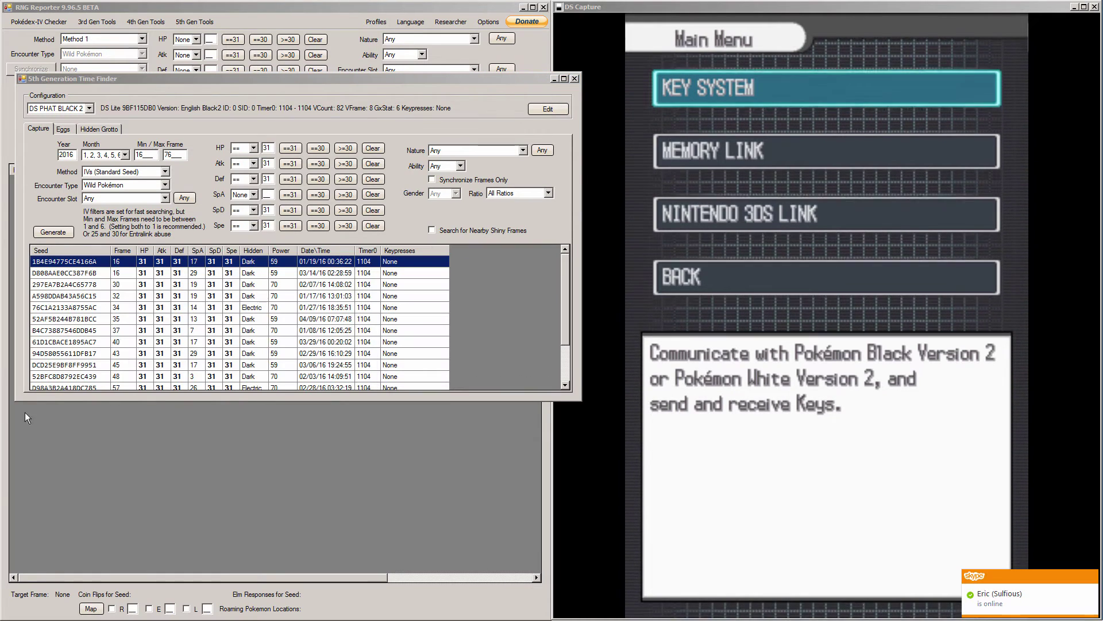
Compare the resulting seeds by frame and copy the frame 16 seed 1B4E94775CE4166A dated 01/19/16.
click(107, 264)
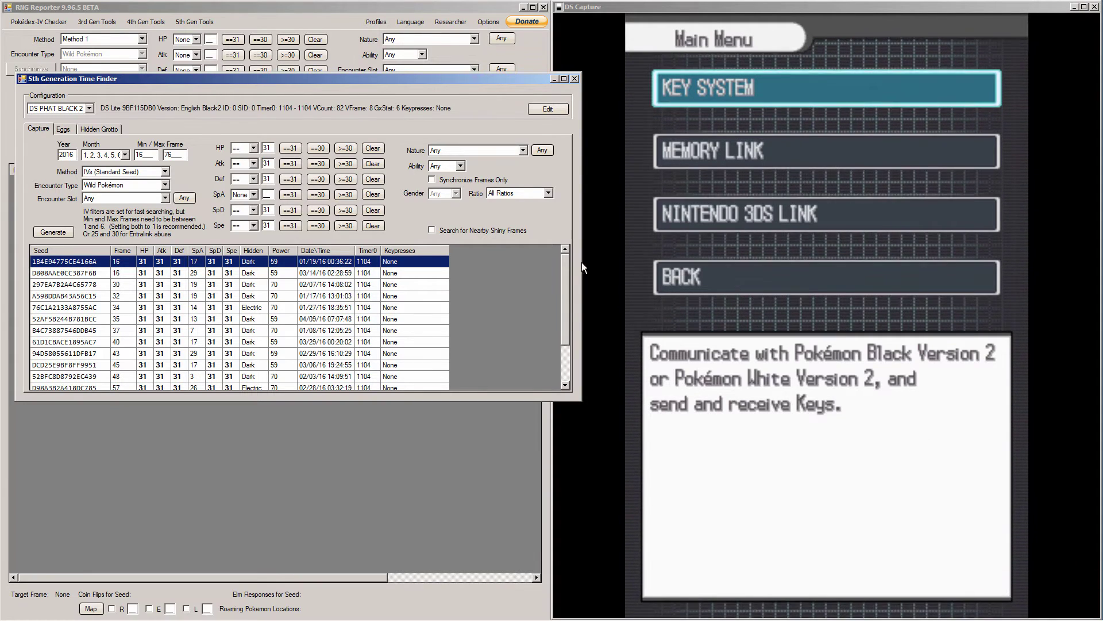
mouse_move(80, 273)
mouse_down()
mouse_move(80, 308)
mouse_move(84, 263)
mouse_up()
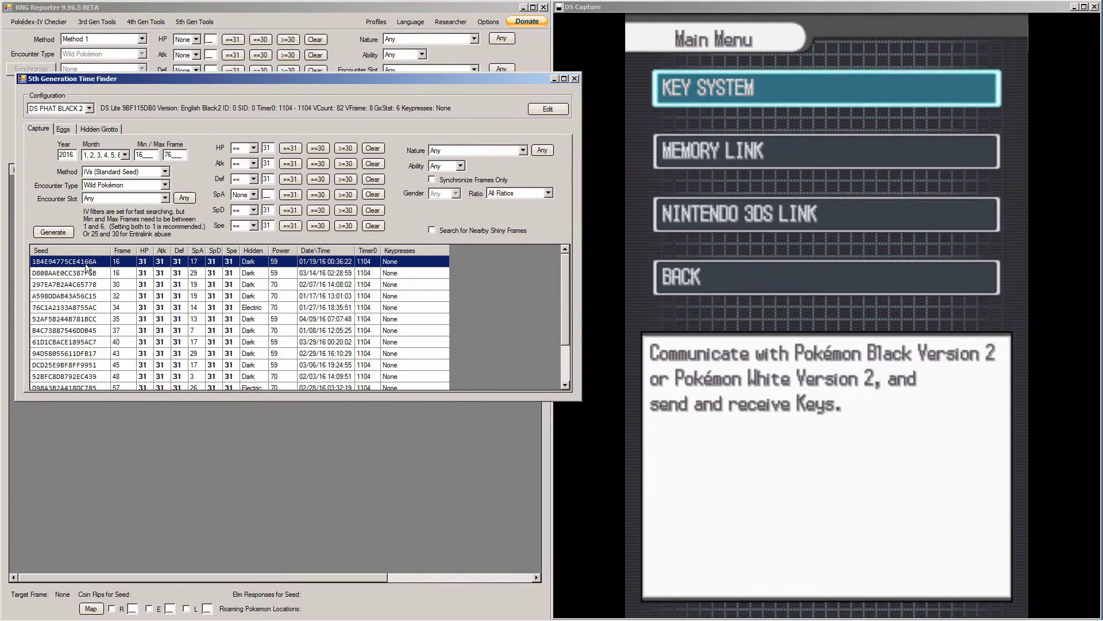
click(112, 322)
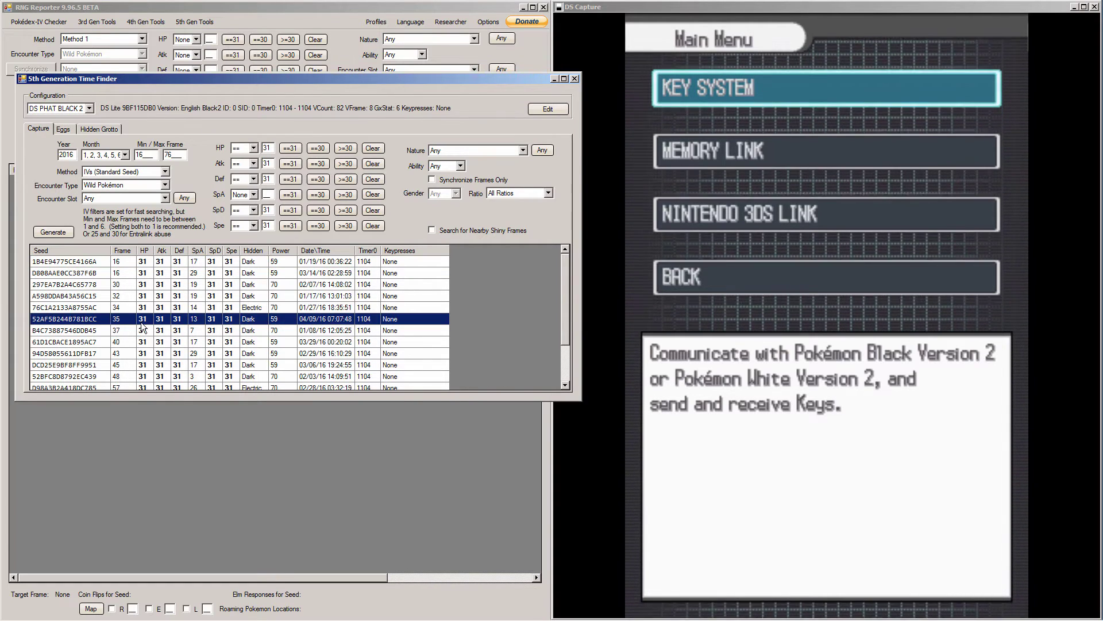
click(142, 274)
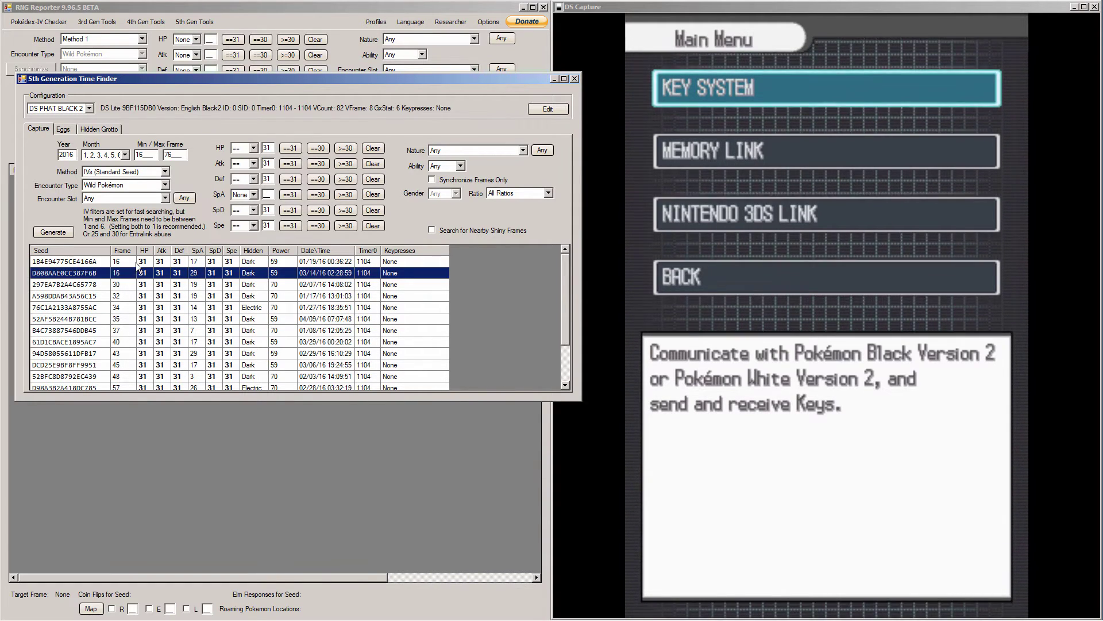
click(116, 264)
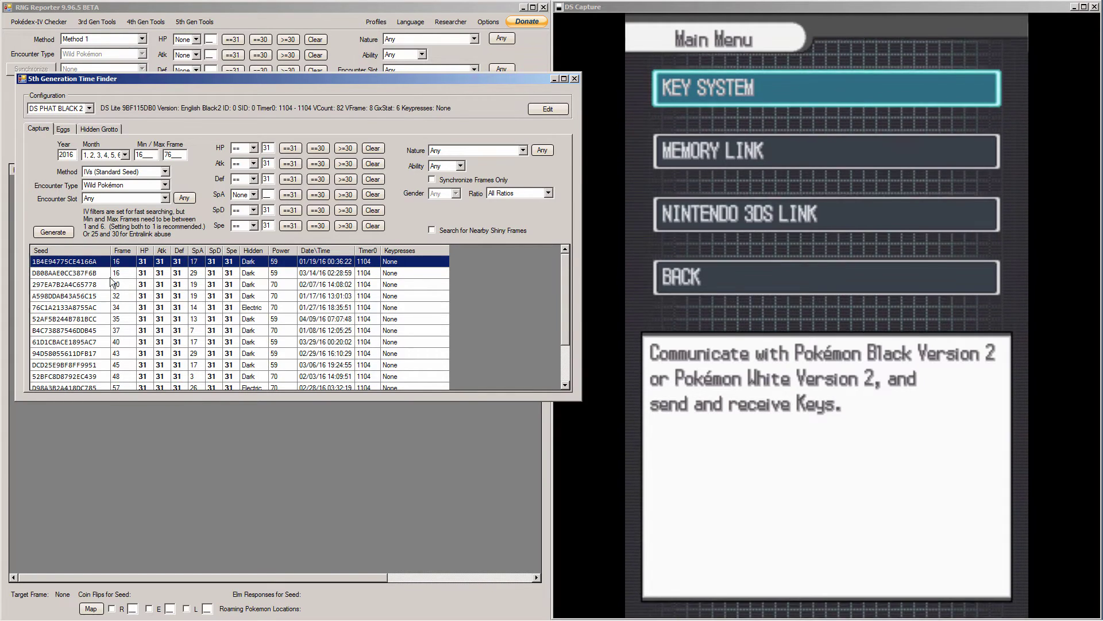
click(114, 285)
click(115, 262)
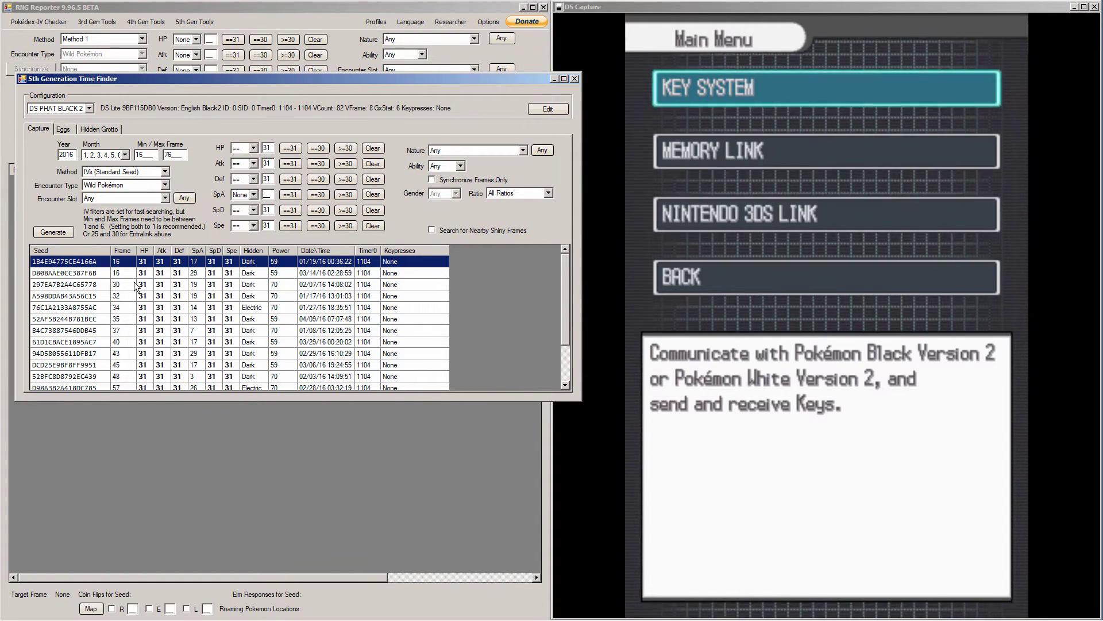
right_click(77, 264)
click(81, 265)
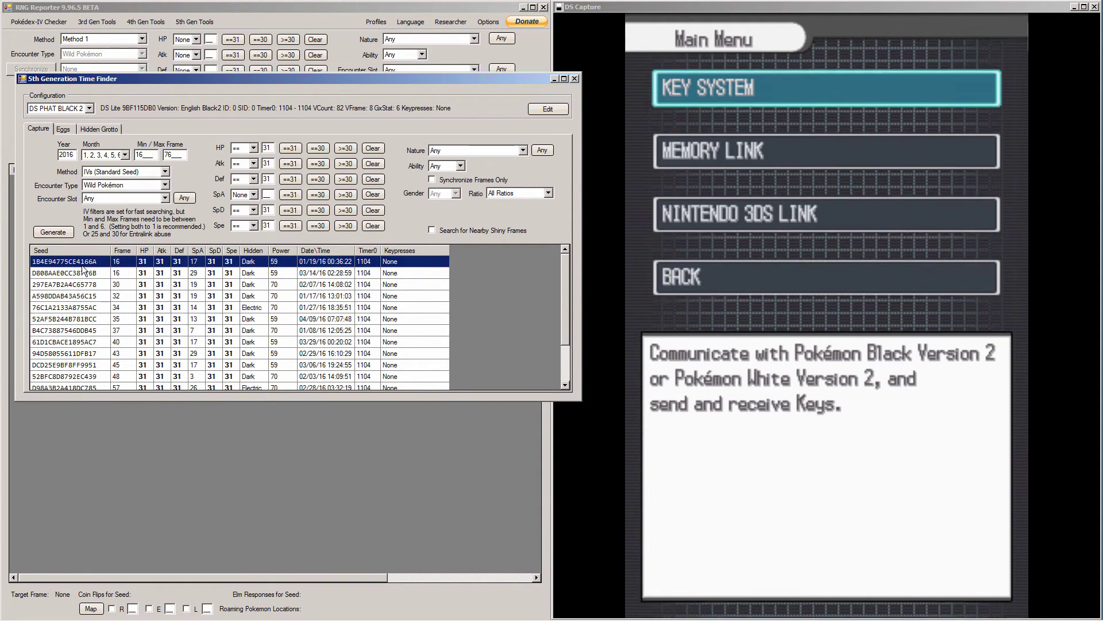
Set the main window's method to Gen 5 PIDRNG and paste the copied seed as the hex seed.
click(134, 58)
click(122, 39)
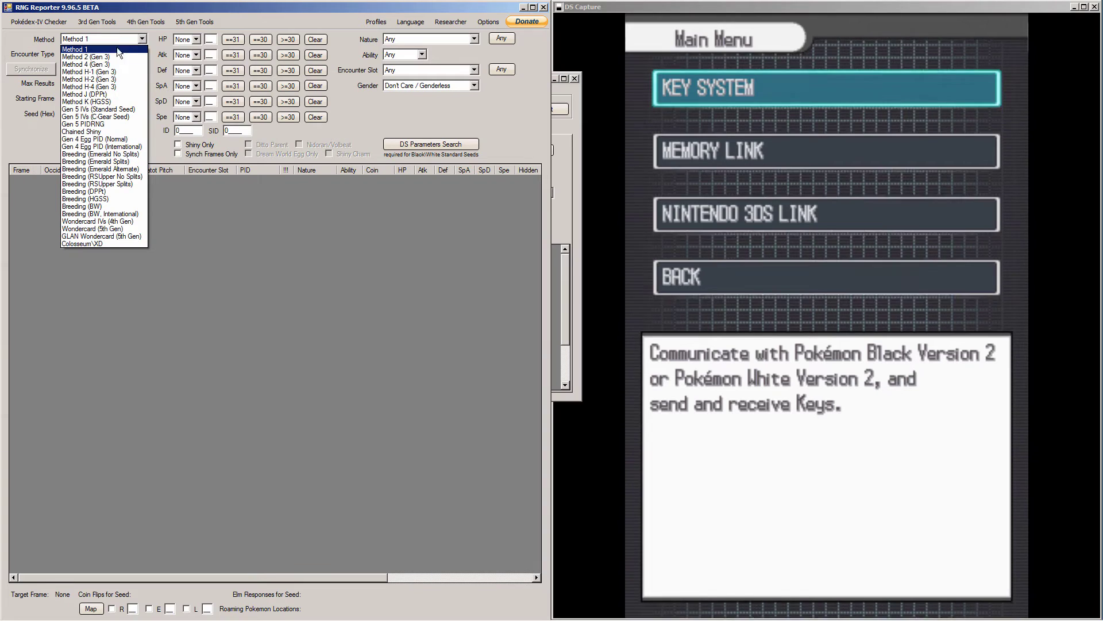
click(91, 124)
click(99, 114)
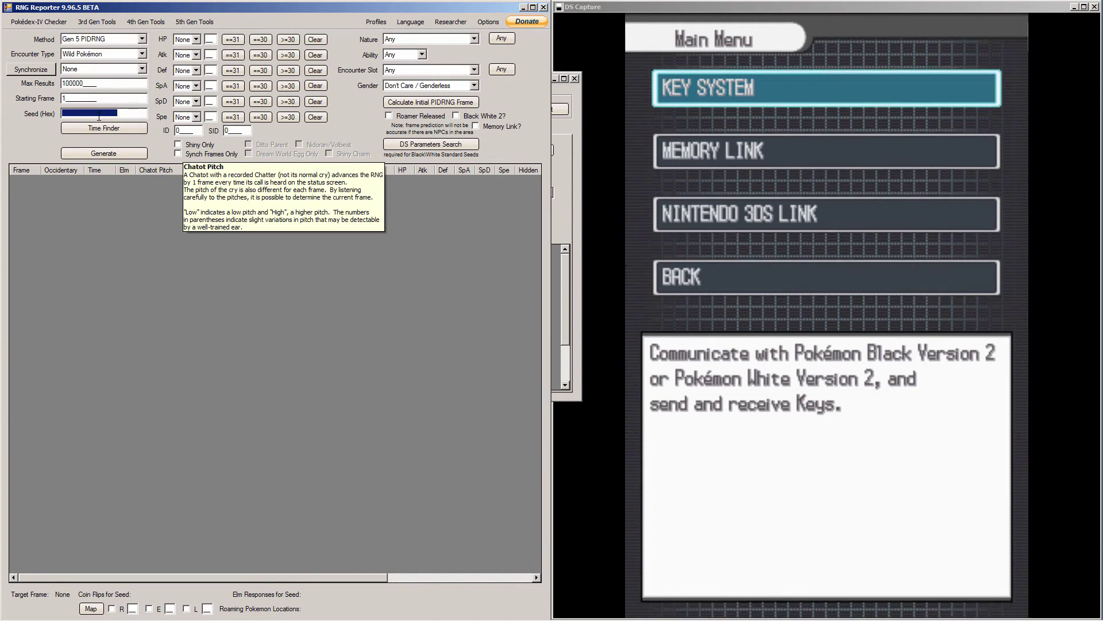
right_click(98, 117)
click(115, 152)
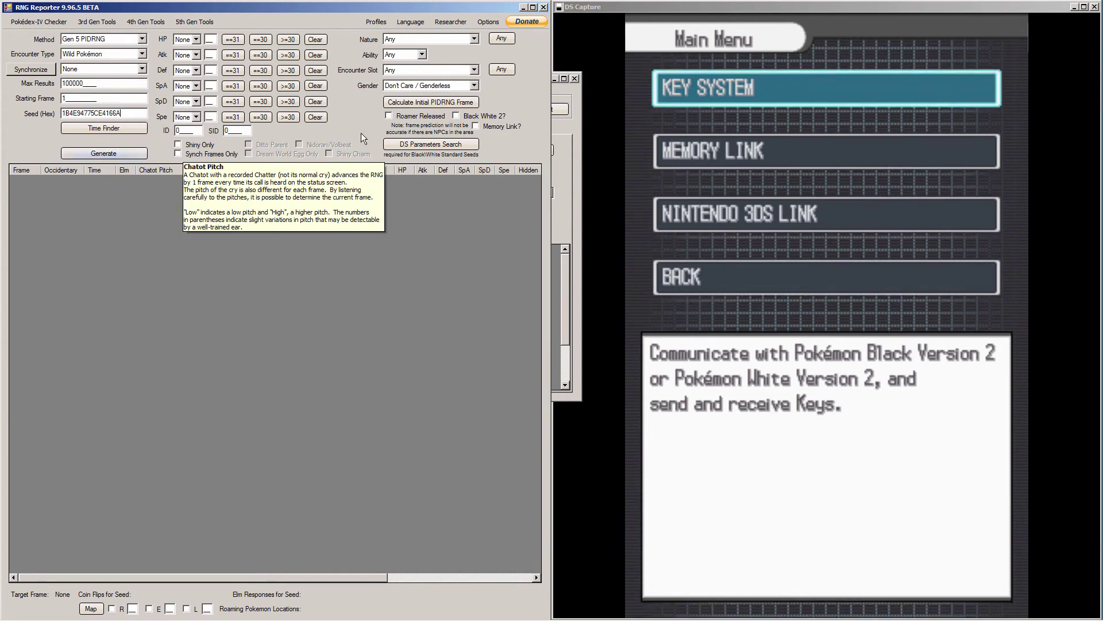
Enable Black White 2 and Memory Link, calculate the initial PIDRNG frame, and generate the frame list.
click(482, 115)
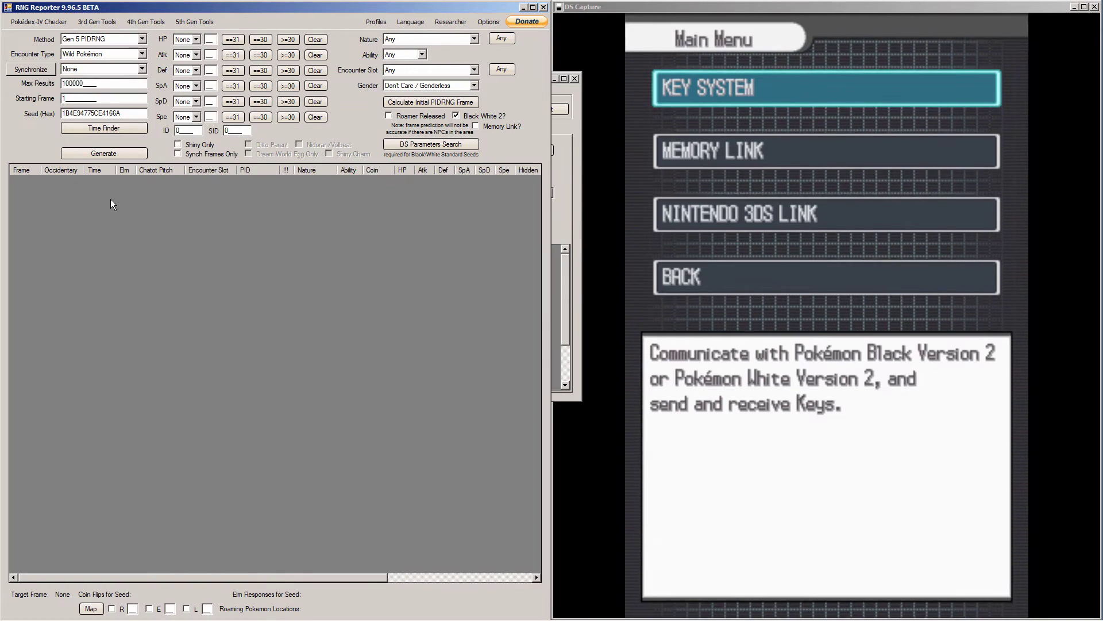
click(516, 126)
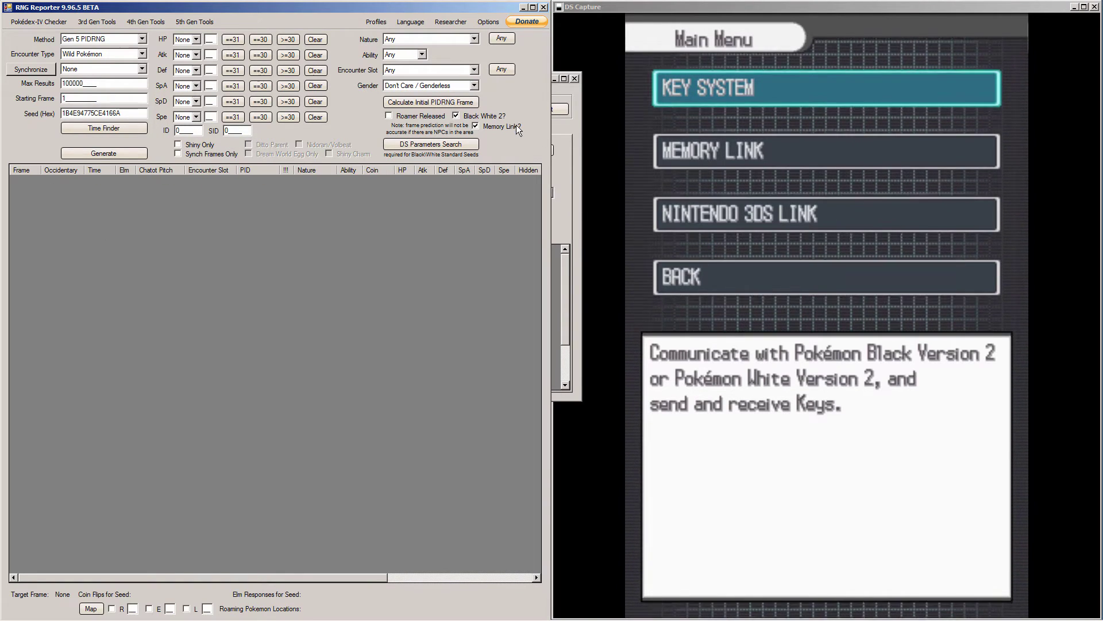
click(436, 101)
click(78, 153)
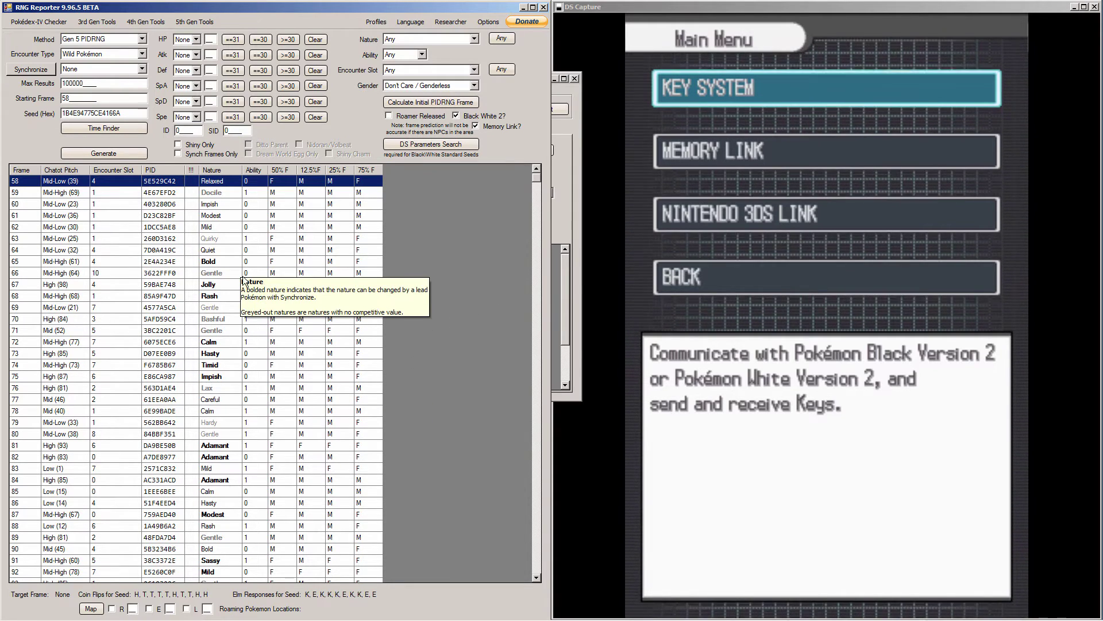
Examine the natures and Synchronize options in the generated frames, including frames 81 and 65, against the chosen seed's IV spread.
click(567, 226)
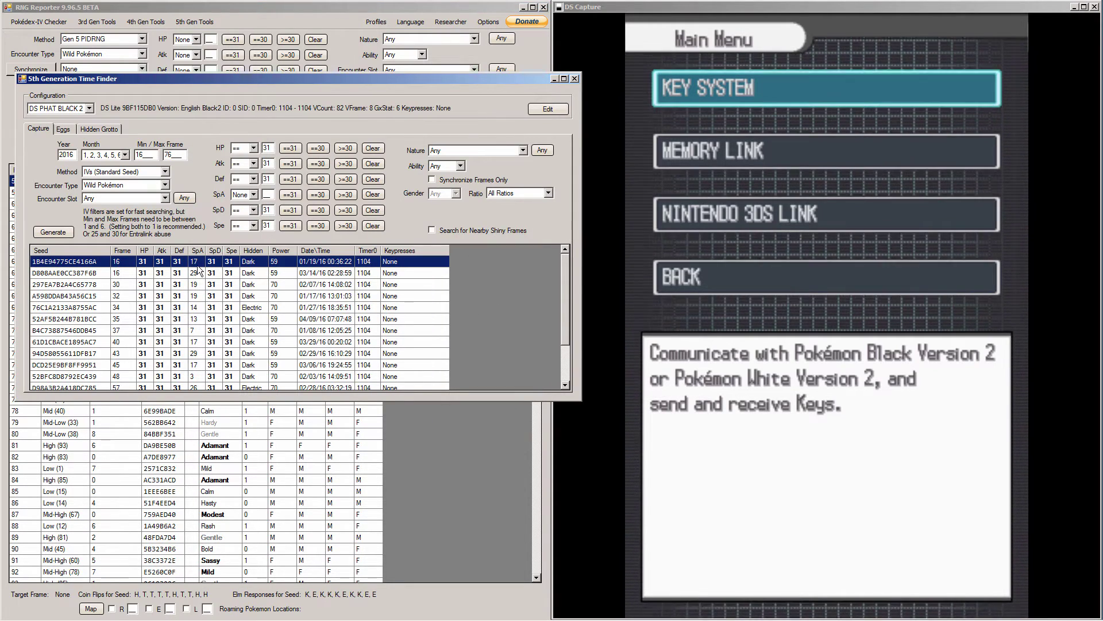
click(173, 445)
scroll(172, 397, down, 7)
scroll(172, 396, up, 7)
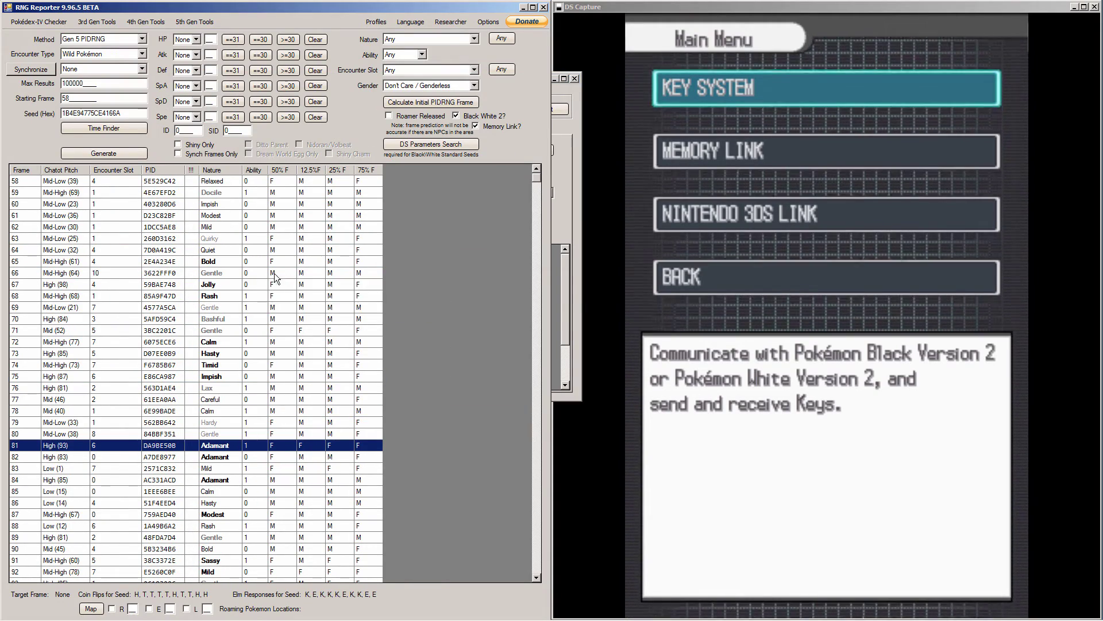
click(230, 262)
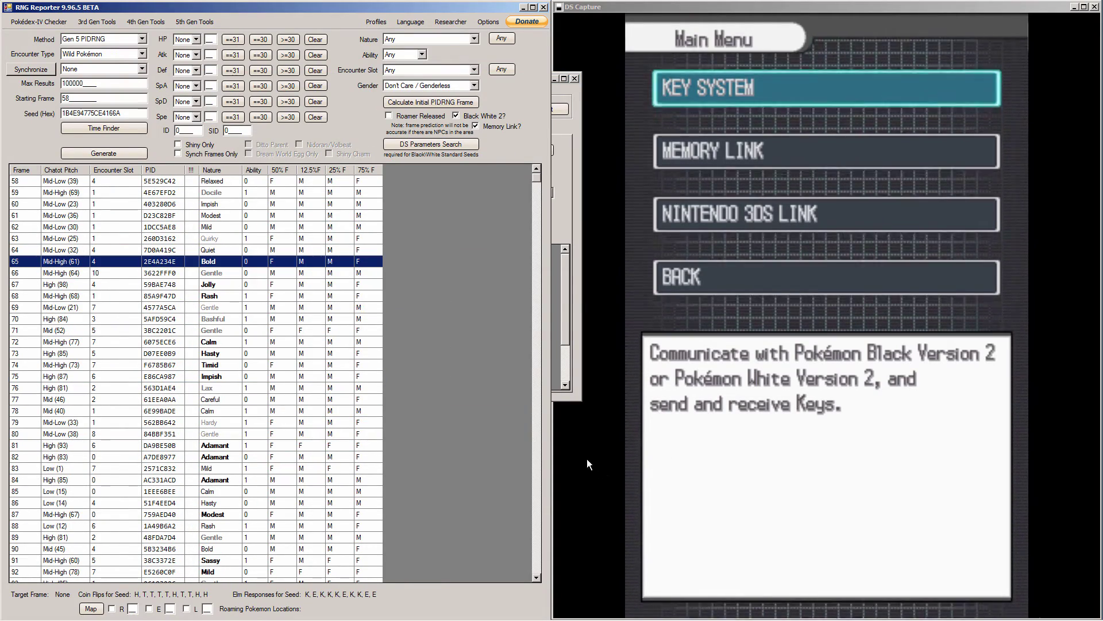
click(572, 239)
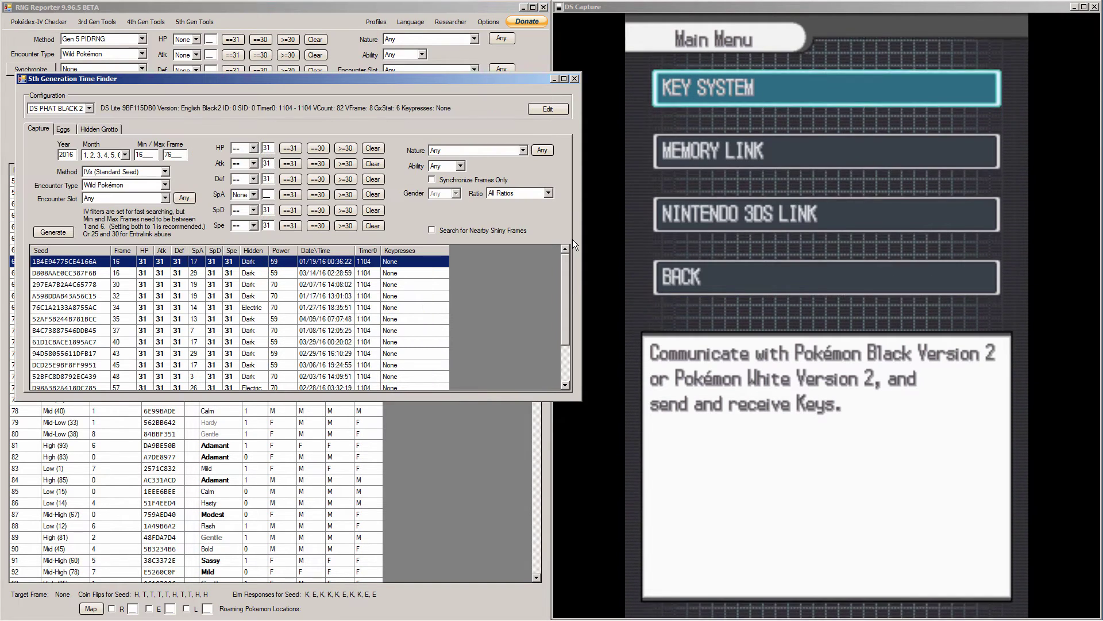
Narrow the Time Finder window, return to the main frame list, and open the Calculator beside it.
drag(581, 157, 558, 159)
click(283, 9)
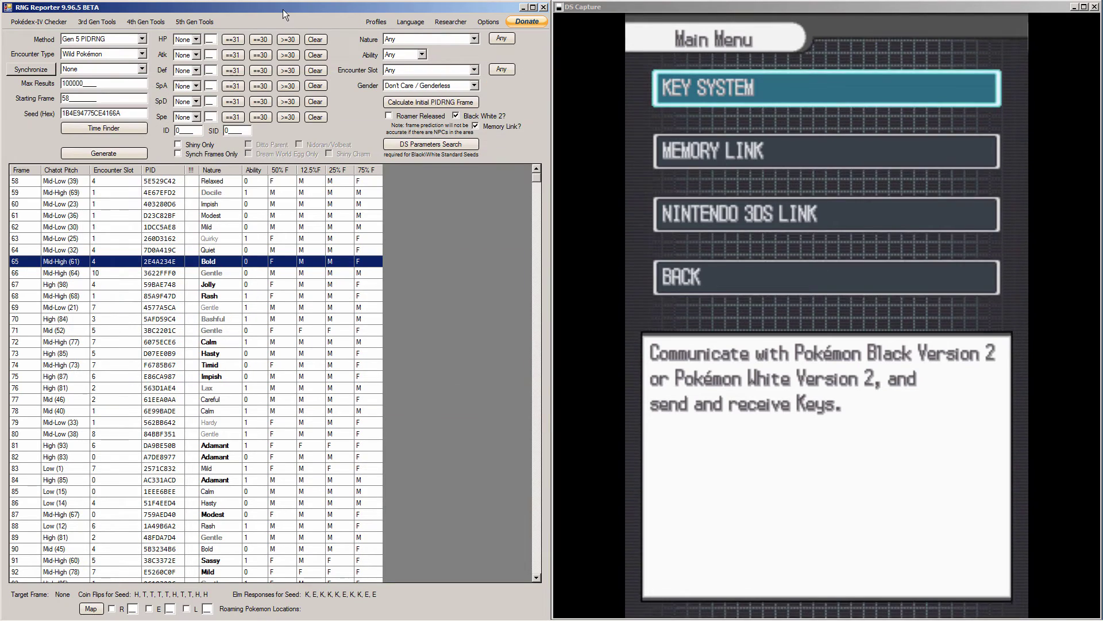
mouse_move(399, 618)
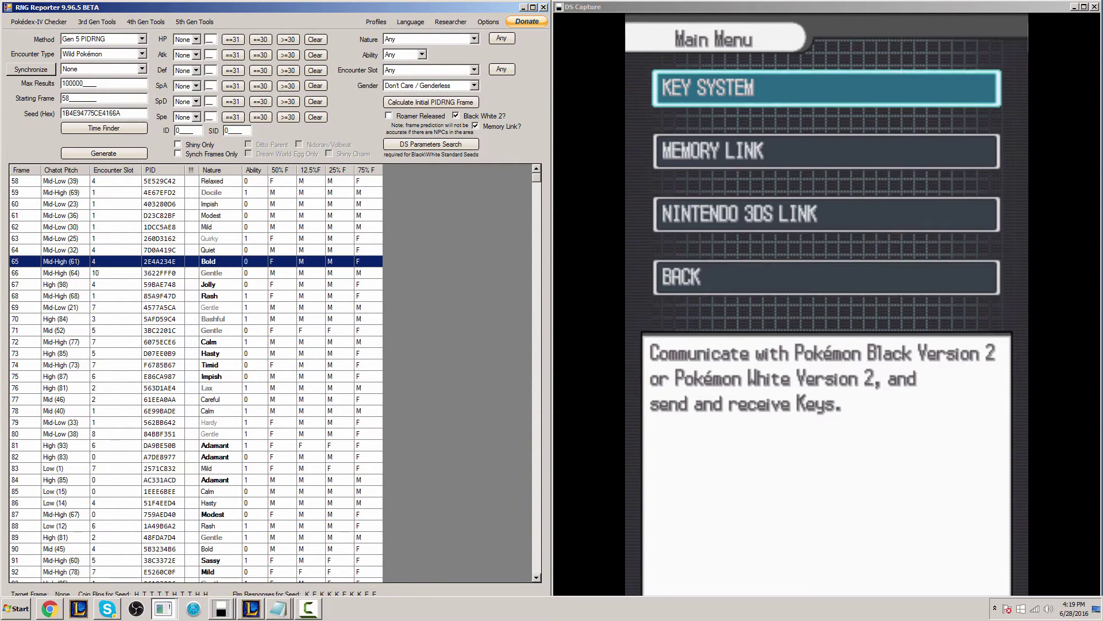
click(16, 608)
click(51, 321)
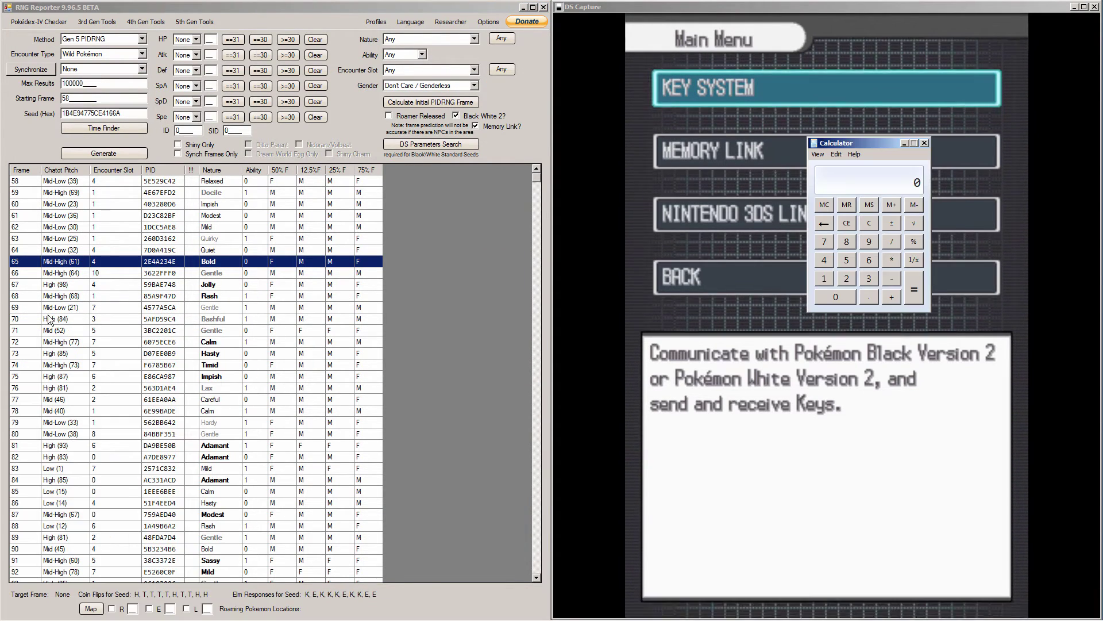
drag(833, 144, 426, 185)
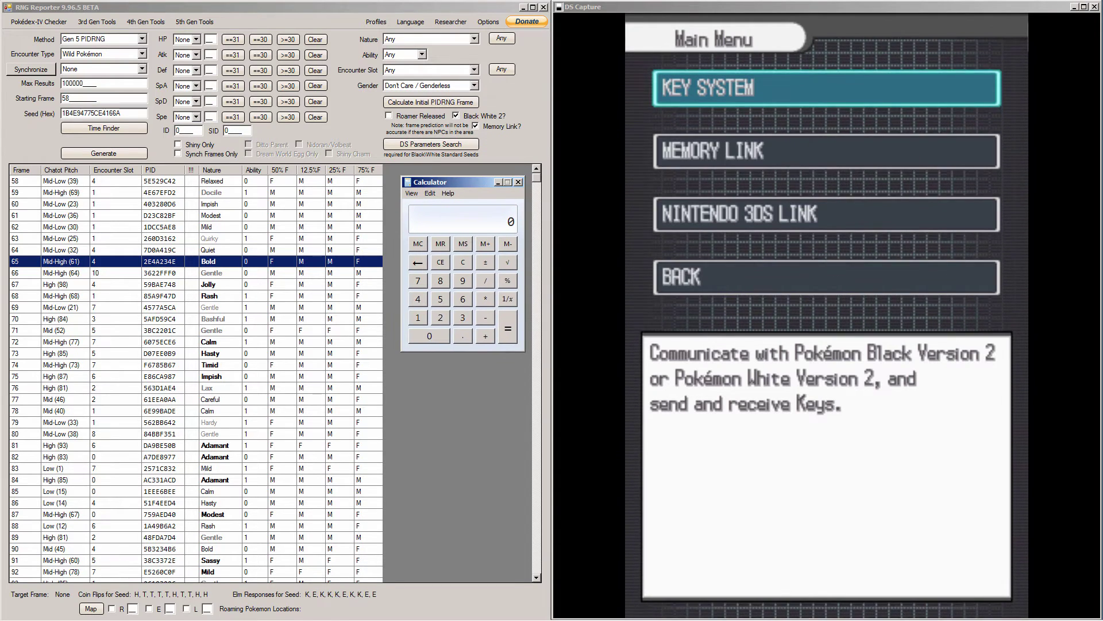
Bring up FORMULAS.txt and arrange it with the Calculator so that the PIDRNG frame list stays uncovered.
click(277, 609)
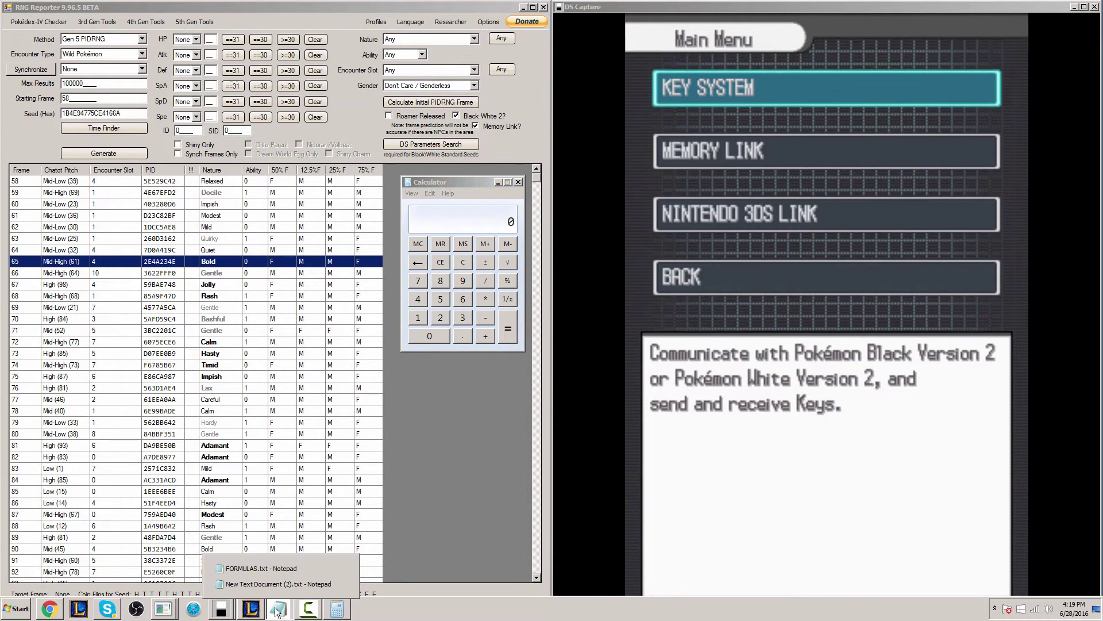
click(263, 569)
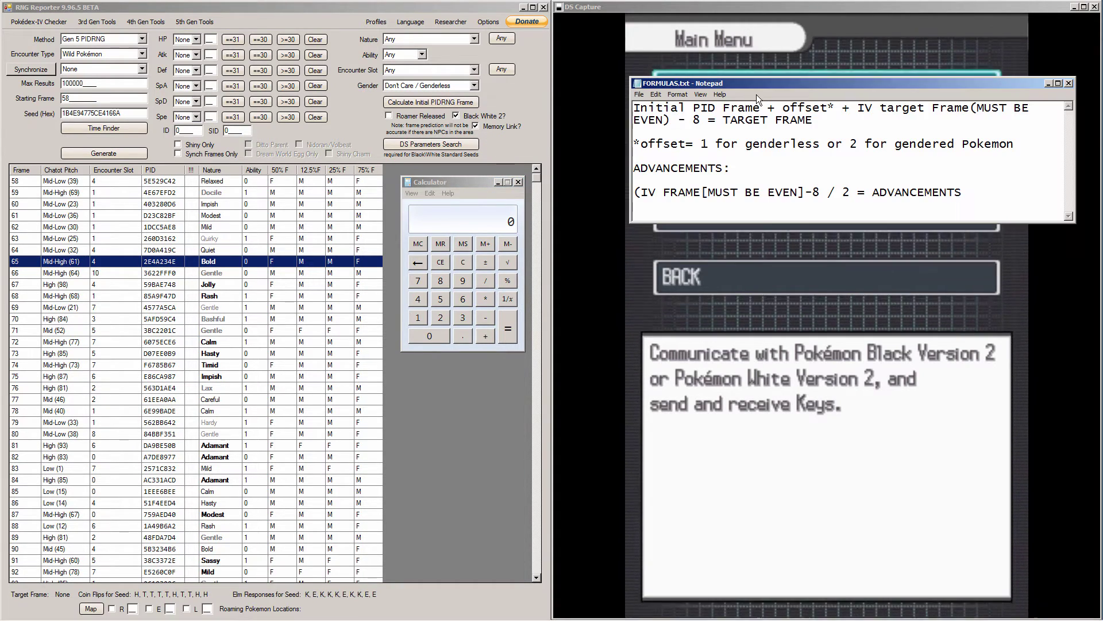
drag(756, 87, 436, 62)
drag(746, 108, 954, 108)
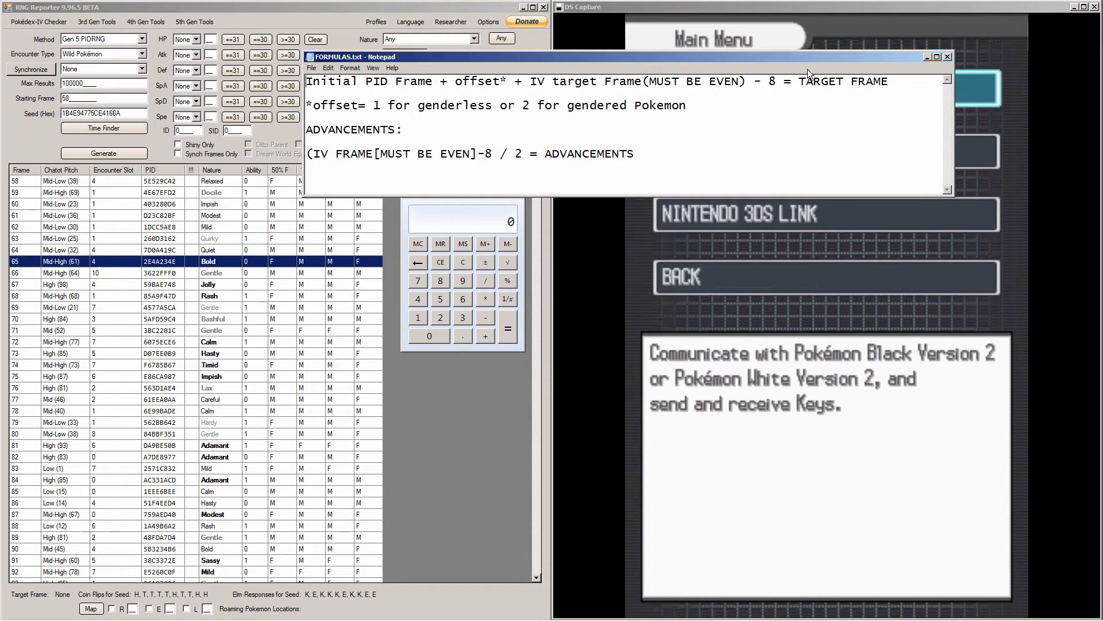
drag(754, 58, 899, 11)
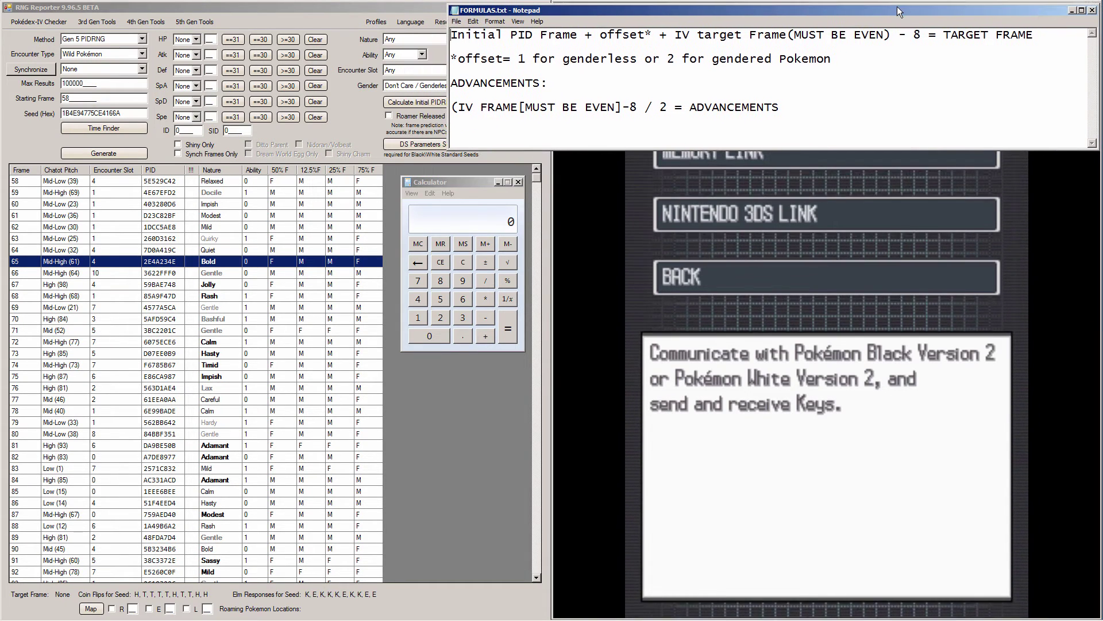
drag(475, 184, 731, 176)
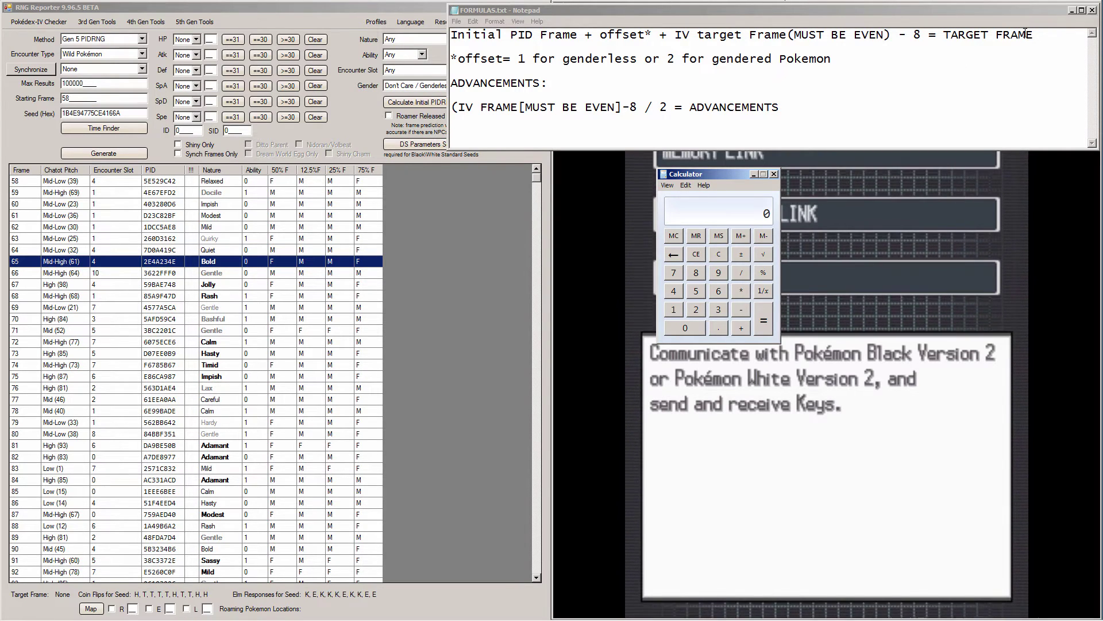
Read the target frame formula, the genderless and gendered offset rule, and the advancements formula in FORMULAS.txt.
drag(1033, 35, 836, 60)
drag(591, 76, 551, 84)
click(802, 107)
drag(803, 106, 599, 35)
click(751, 112)
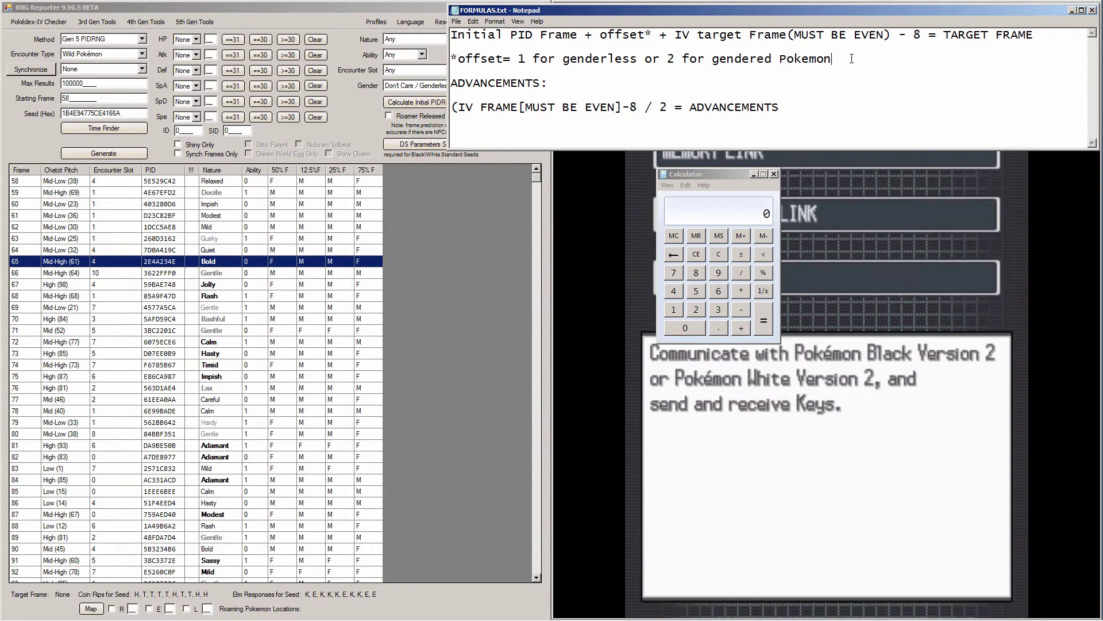
Start the target frame calculation in the Calculator with initial PID frame 58 plus the gendered offset of 2.
drag(702, 177, 644, 169)
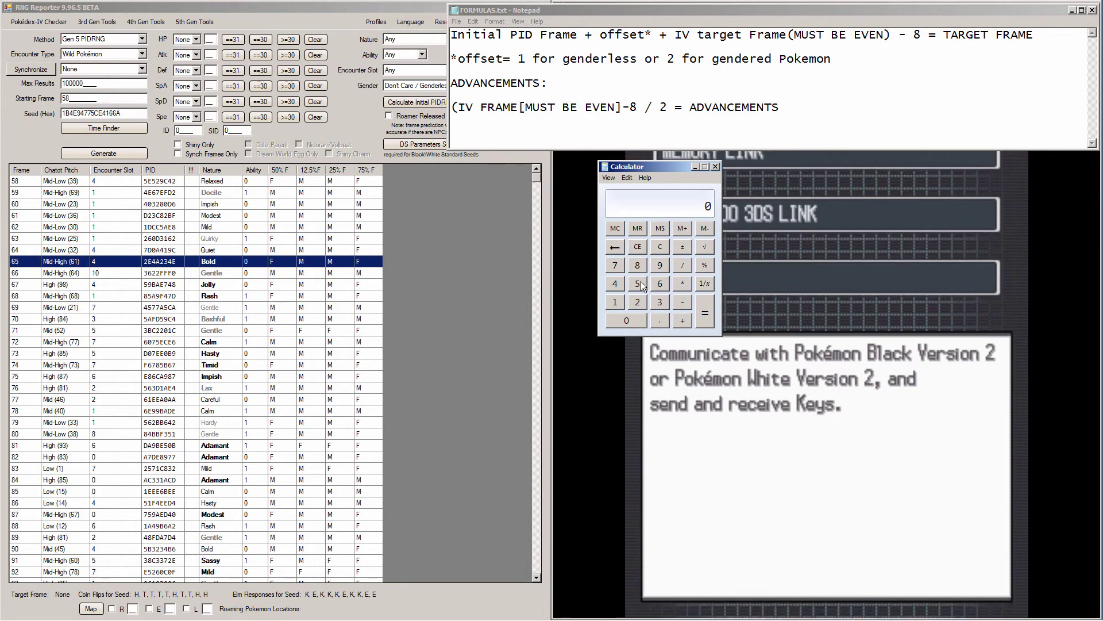
text(58)
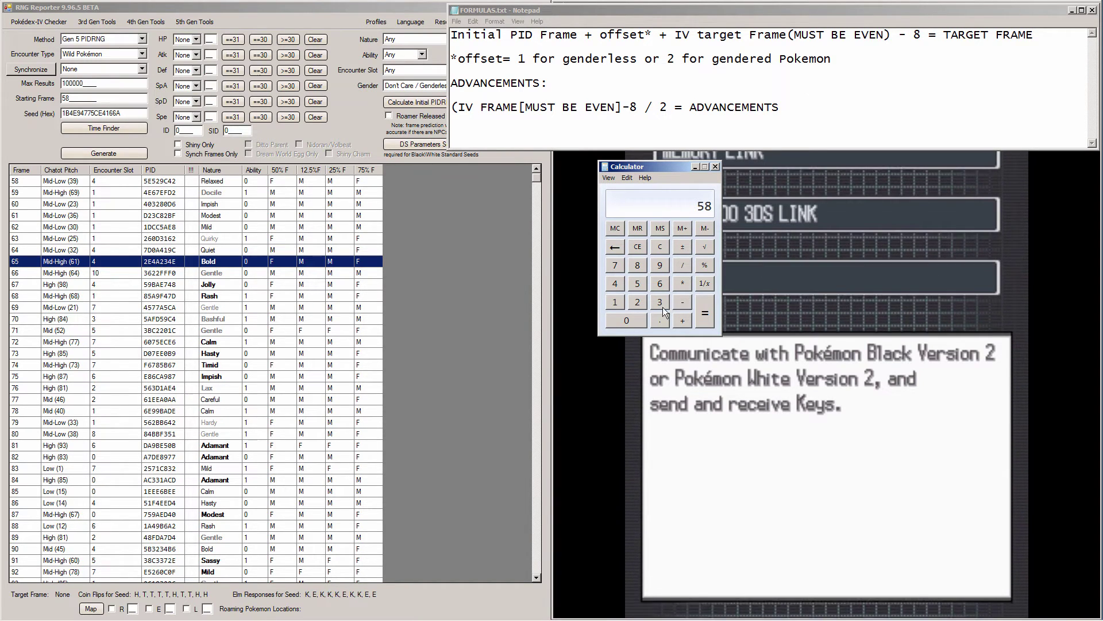
click(638, 302)
click(615, 247)
click(684, 320)
click(642, 304)
Look up the chosen seed's IV frame in the Time Finder and add its value, 16, to the running sum.
mouse_move(175, 610)
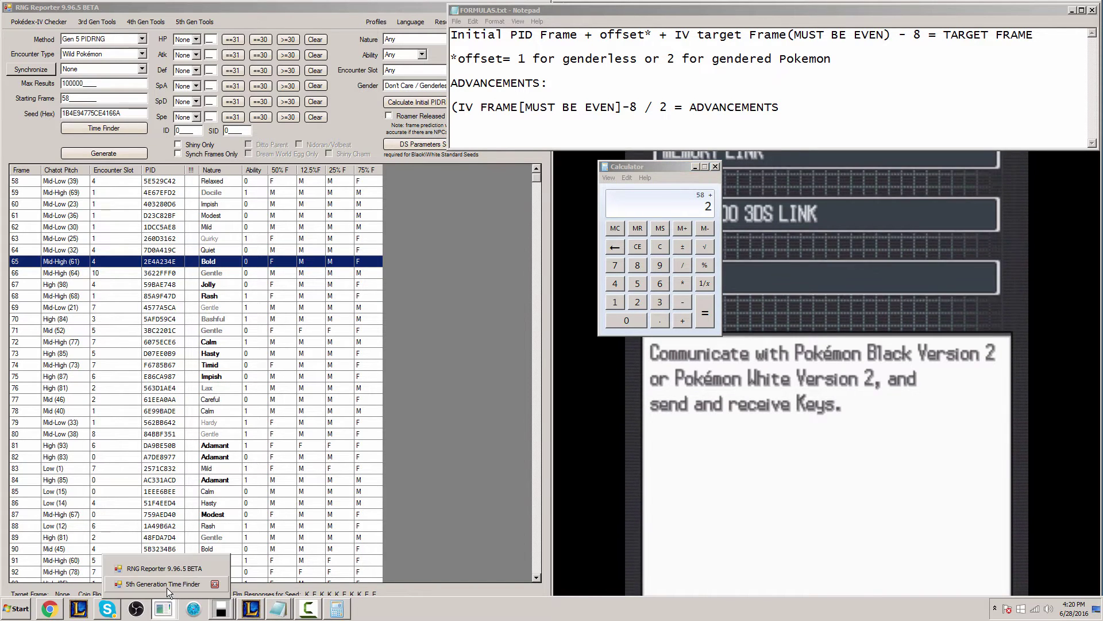
click(170, 582)
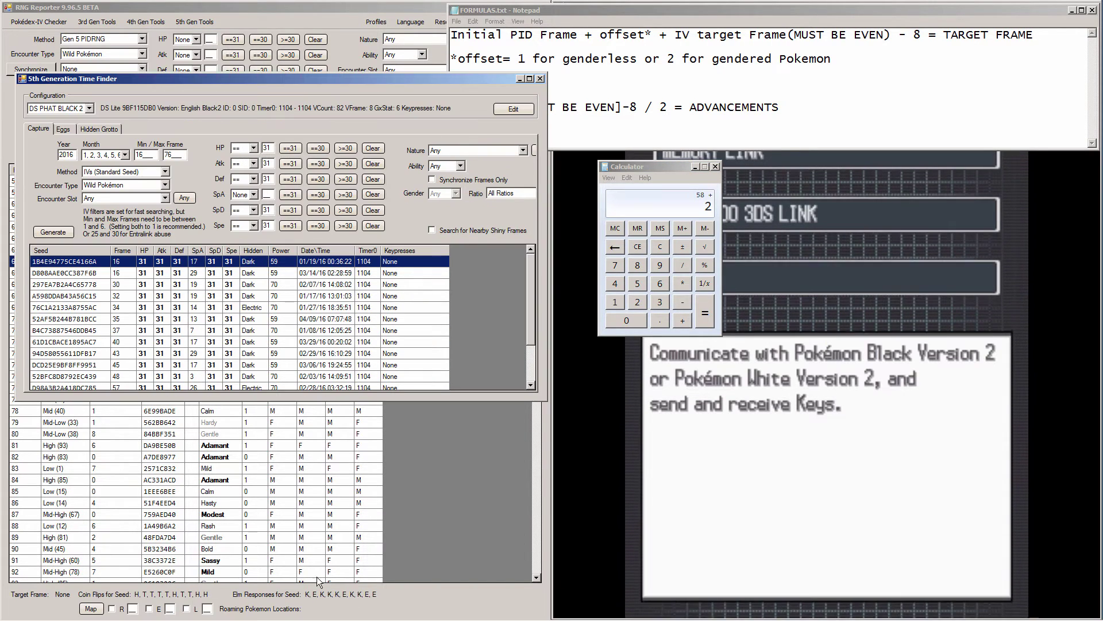
click(683, 320)
click(615, 302)
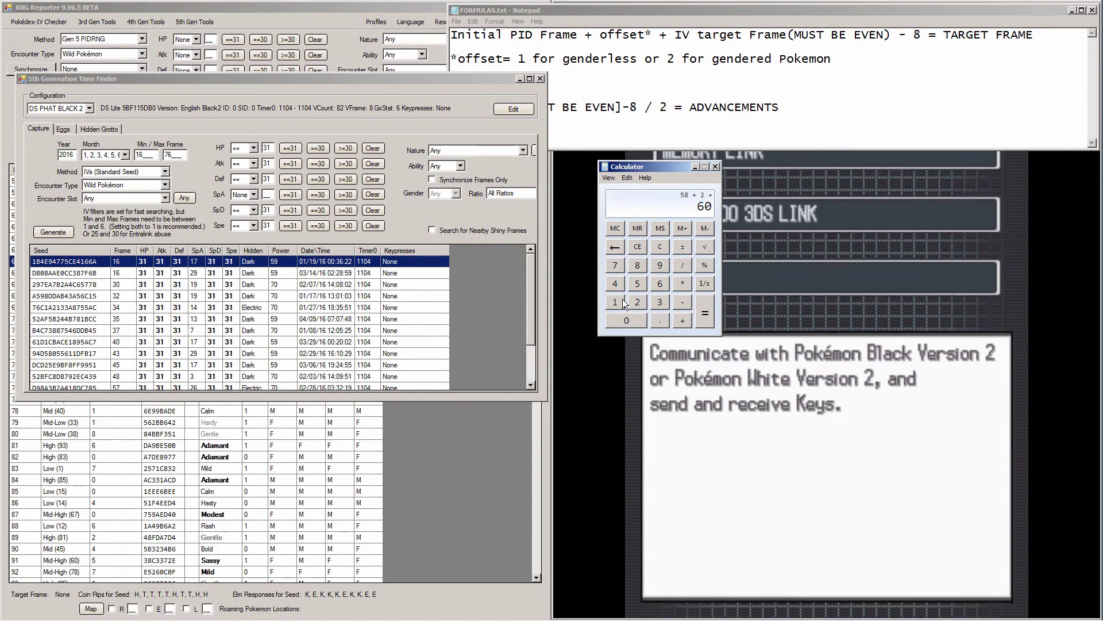
click(660, 284)
click(705, 318)
Subtract 8 from the sum and select frame 68 in the main PIDRNG frame list.
click(540, 78)
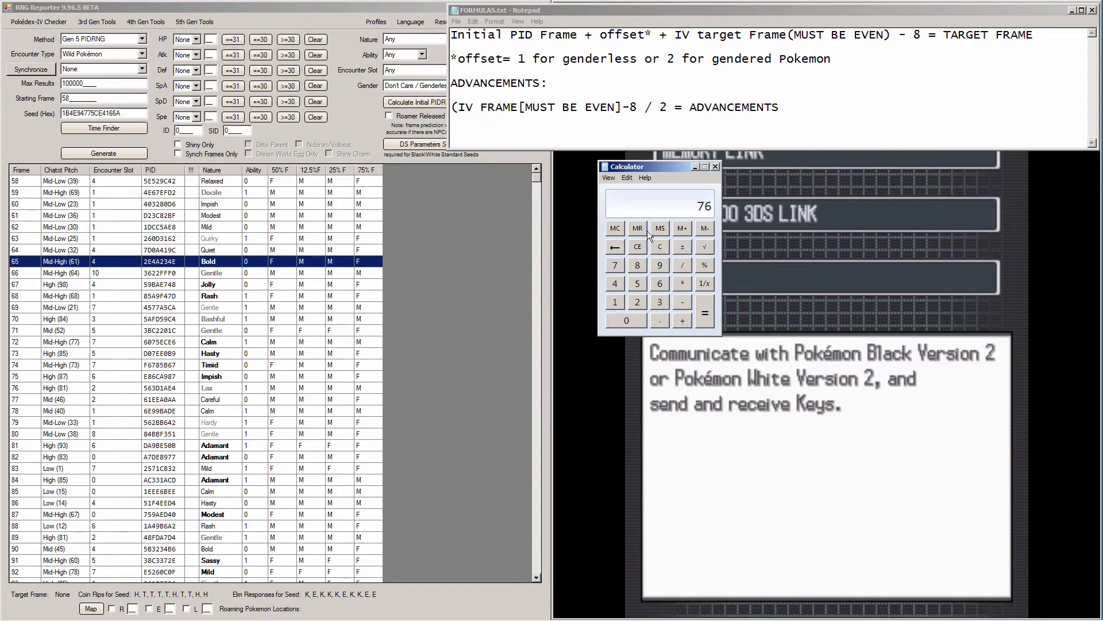
click(687, 302)
click(637, 264)
click(705, 313)
click(26, 294)
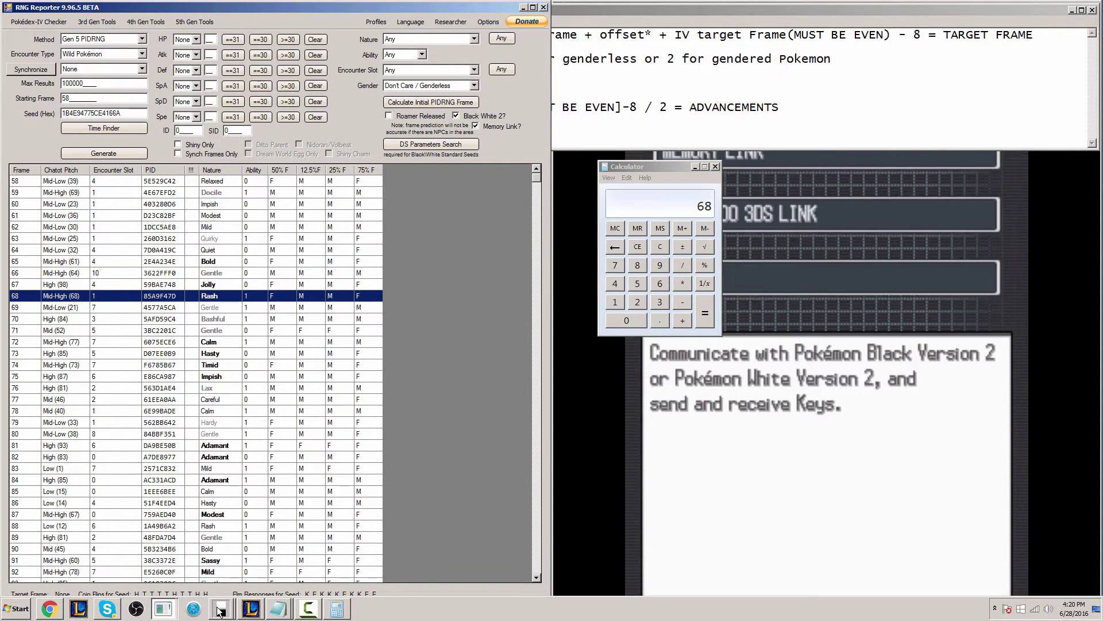
Recheck the chosen seed's entry in the Time Finder, then select frame 67 in the PIDRNG list for comparison.
click(163, 608)
click(163, 584)
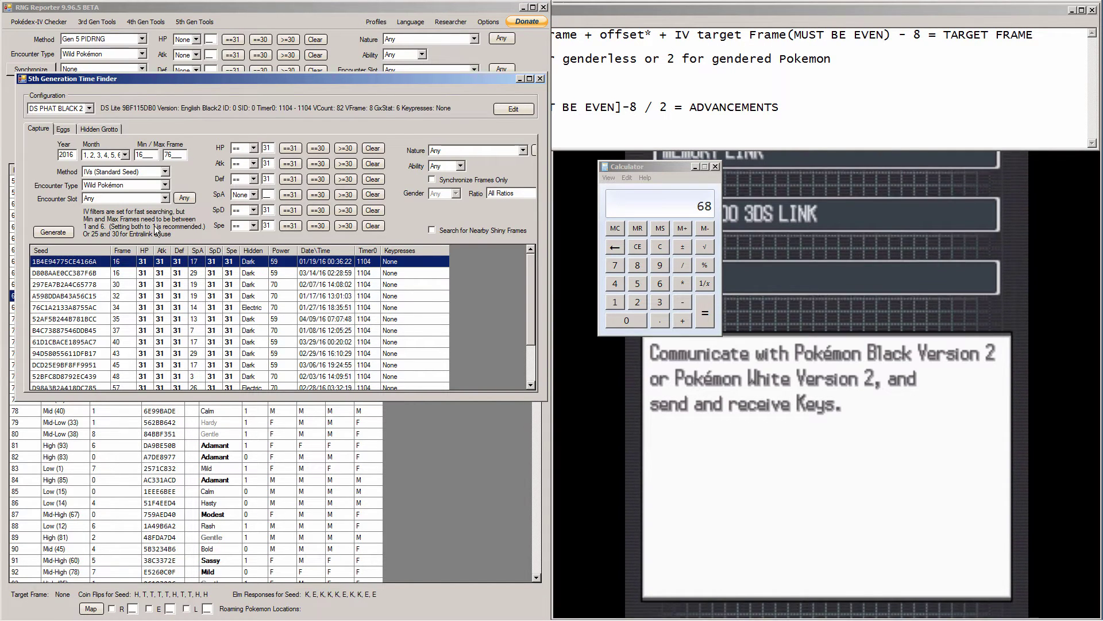
click(339, 27)
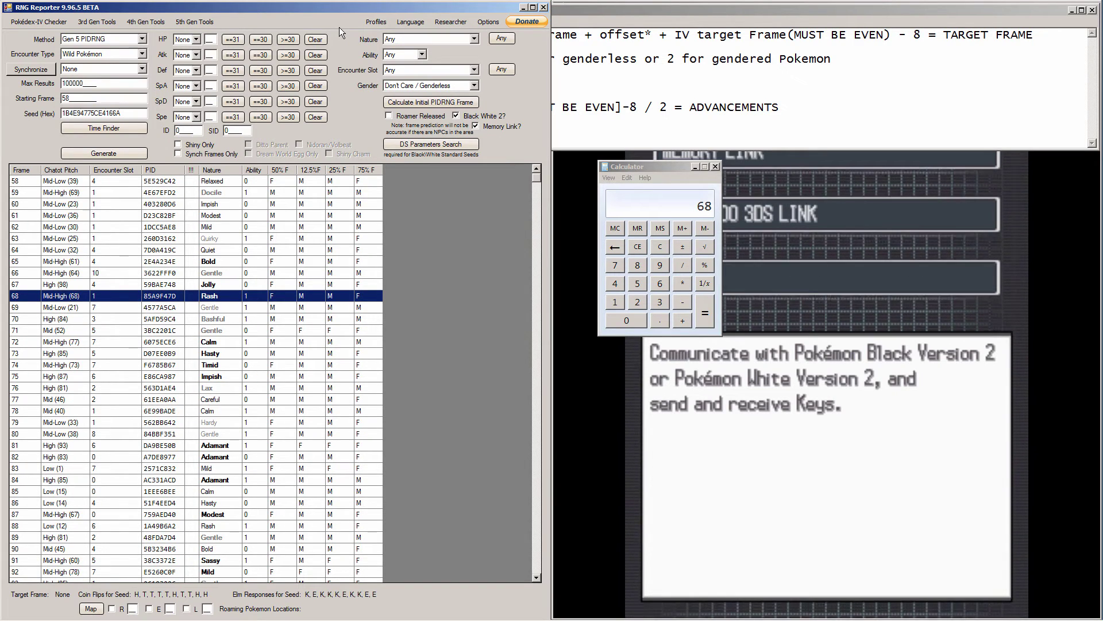
click(712, 206)
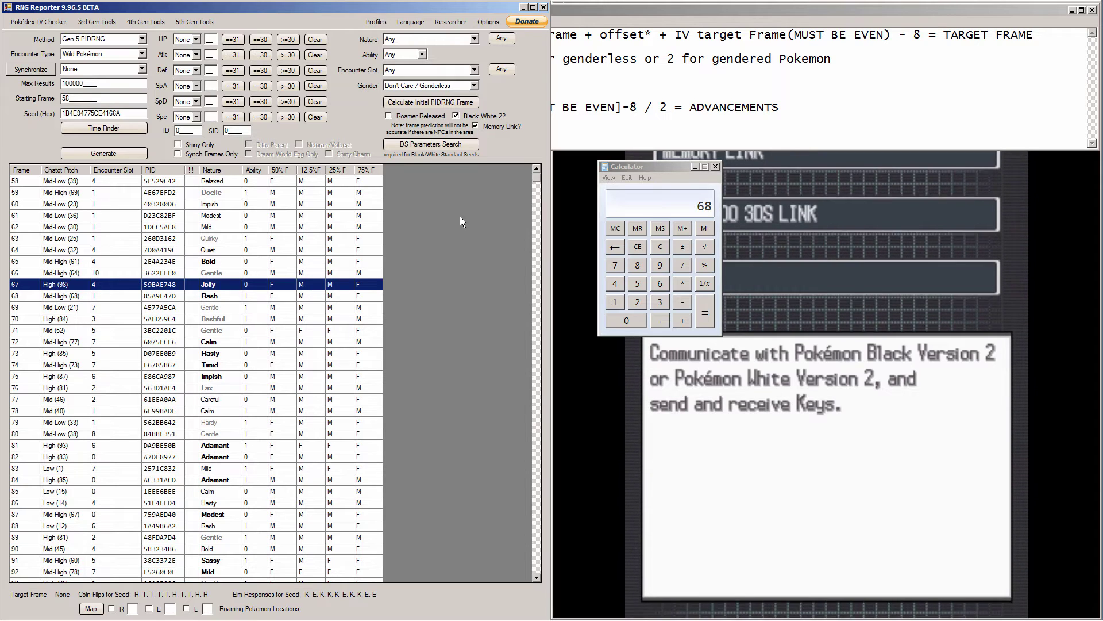
Move the Calculator beside the frame list and highlight the advancements formula line in FORMULAS.txt.
drag(642, 164, 435, 170)
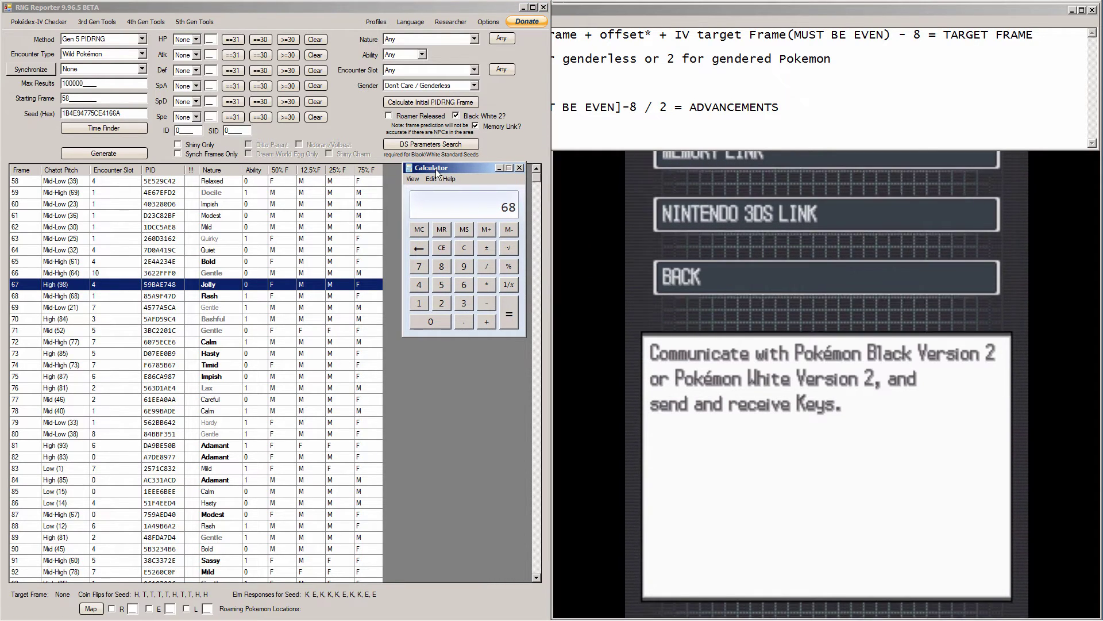
click(609, 142)
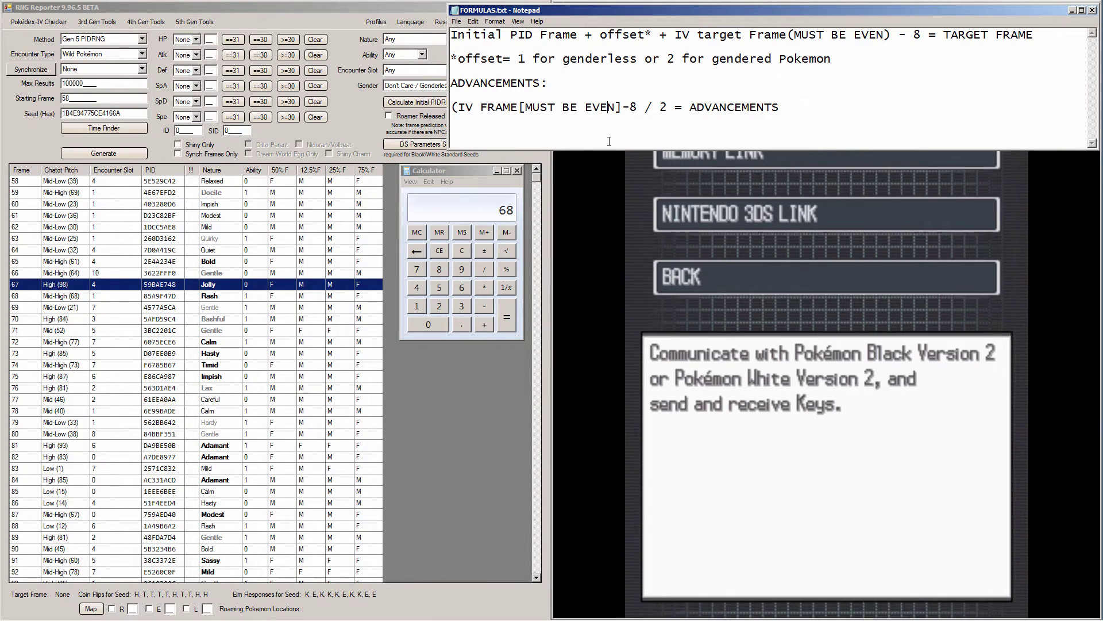
click(732, 166)
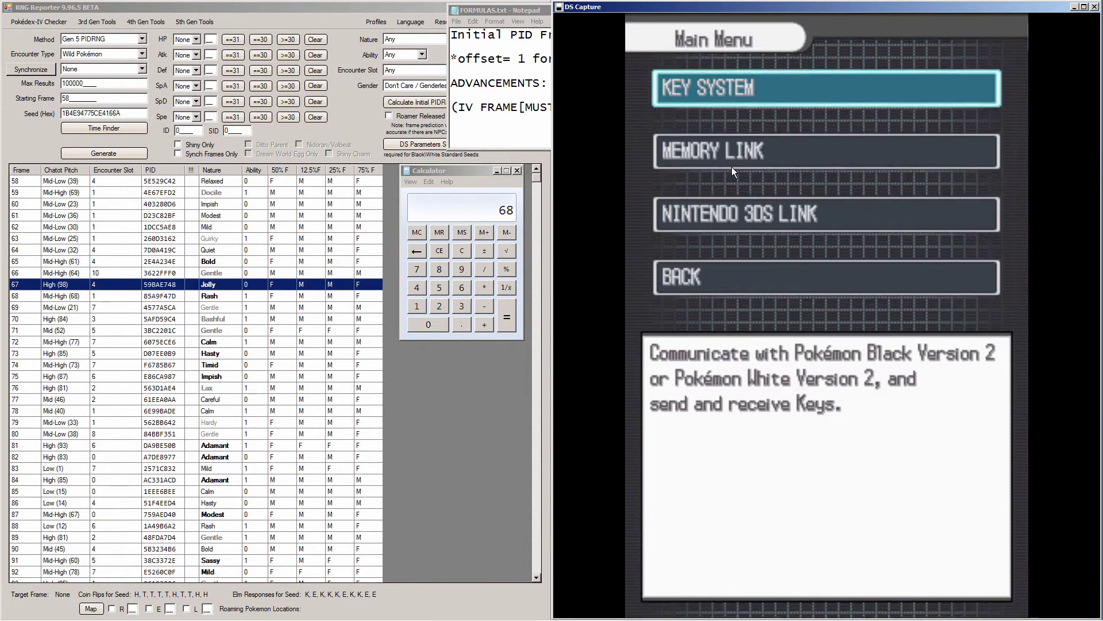
click(542, 99)
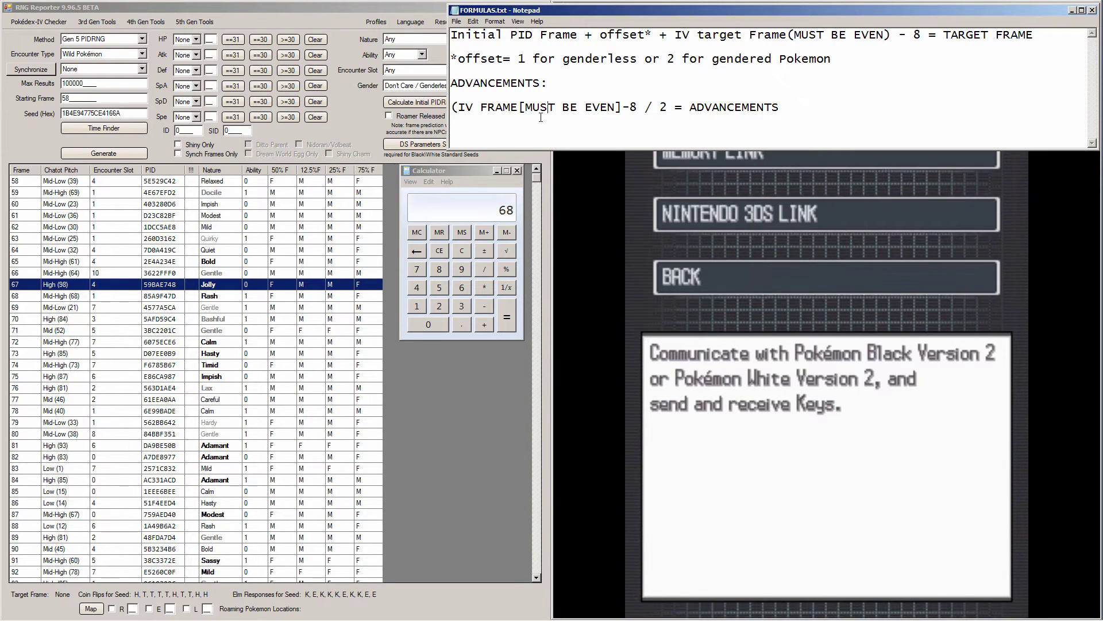
triple_click(470, 107)
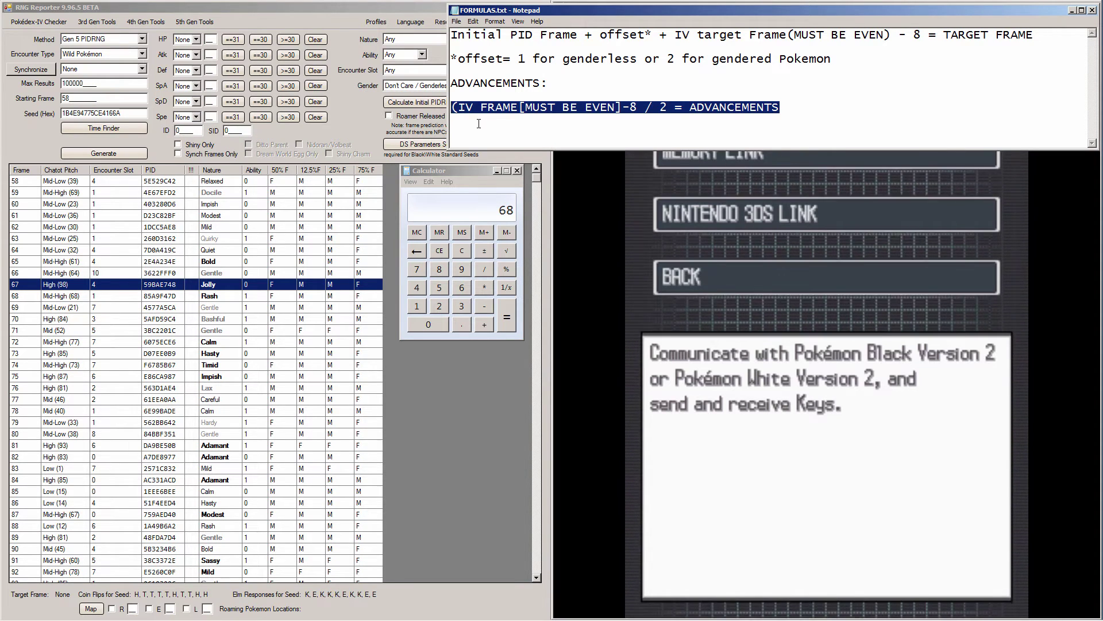
Calculate the required advancements from the seed's IV frame shown in the Time Finder: 16 minus 8, divided by 2.
mouse_move(87, 604)
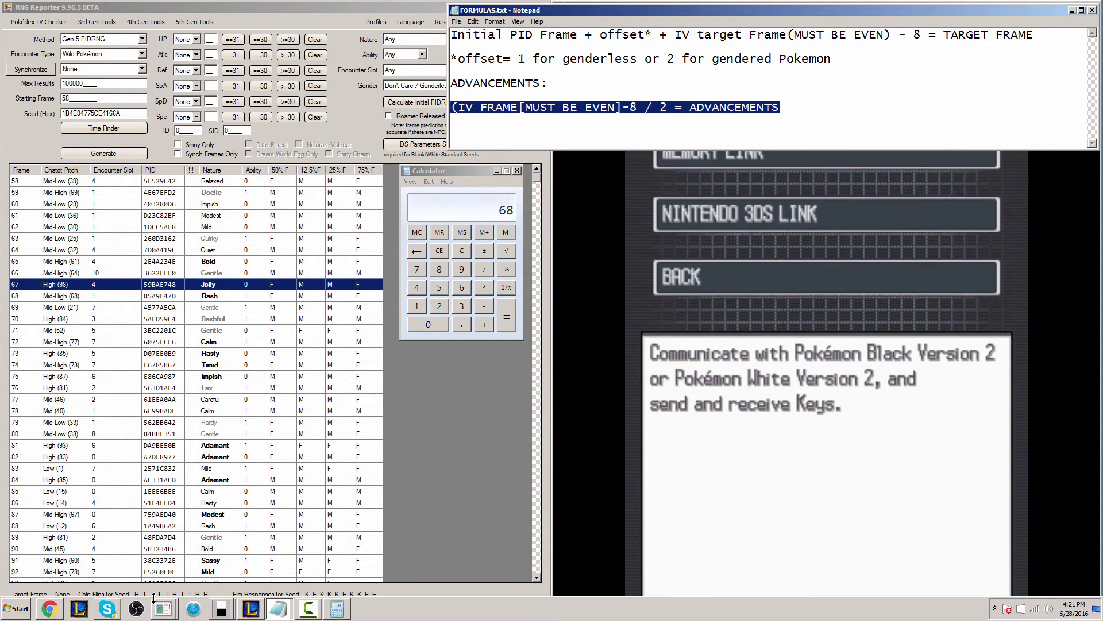
click(167, 569)
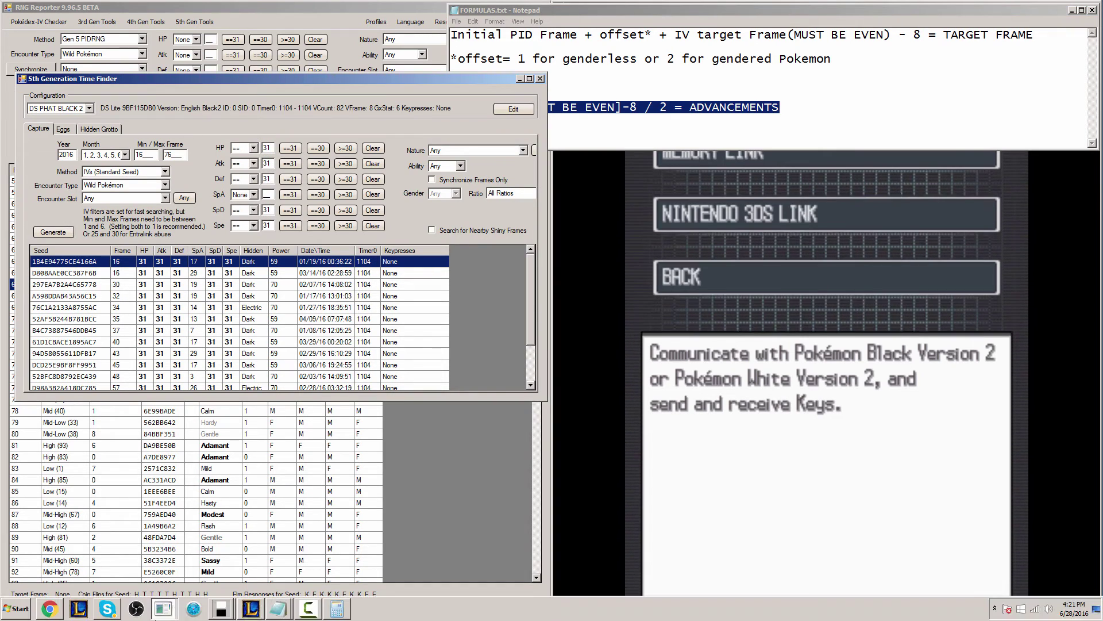
click(143, 608)
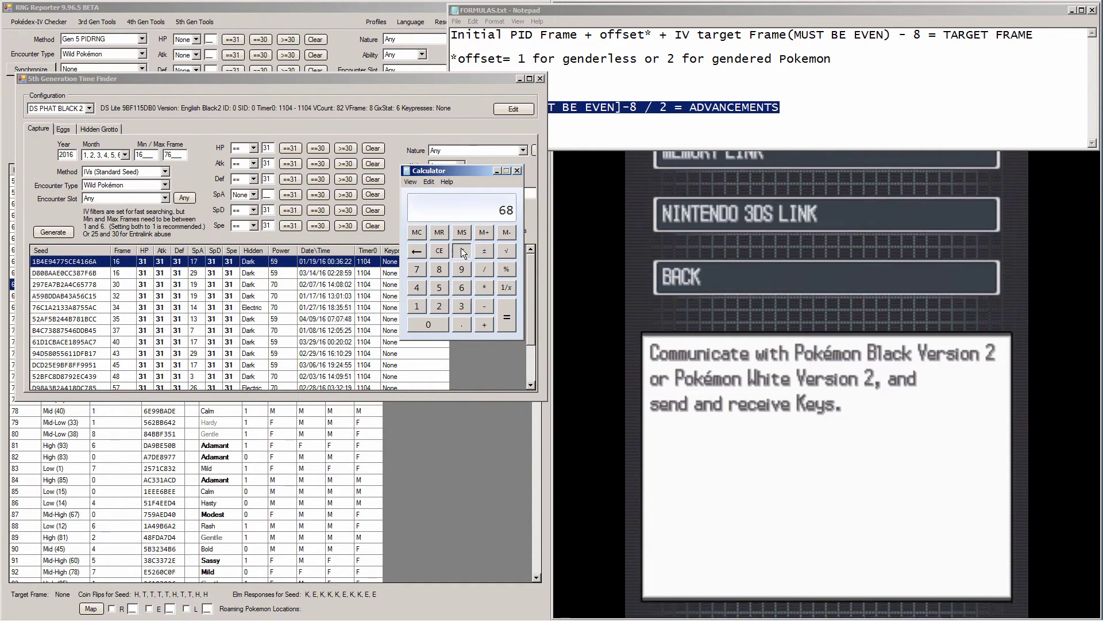
click(419, 303)
click(460, 288)
click(492, 312)
text(8)
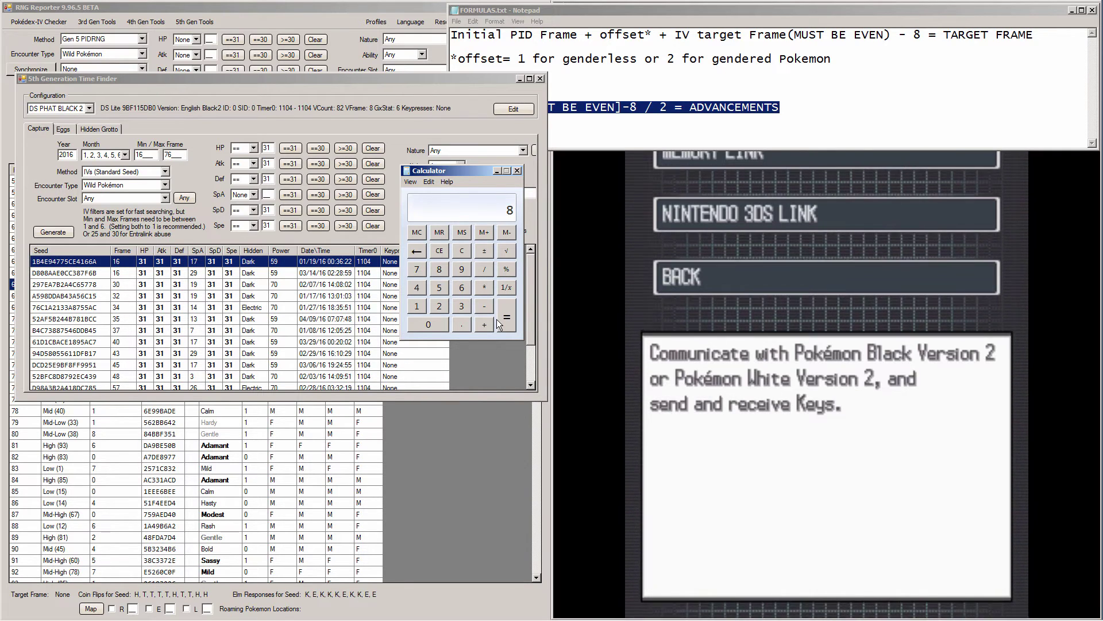
click(483, 268)
click(440, 306)
click(506, 317)
Move the Calculator over the DS Capture window, then open the Researcher from RNG Reporter's main window and shift it aside.
click(851, 300)
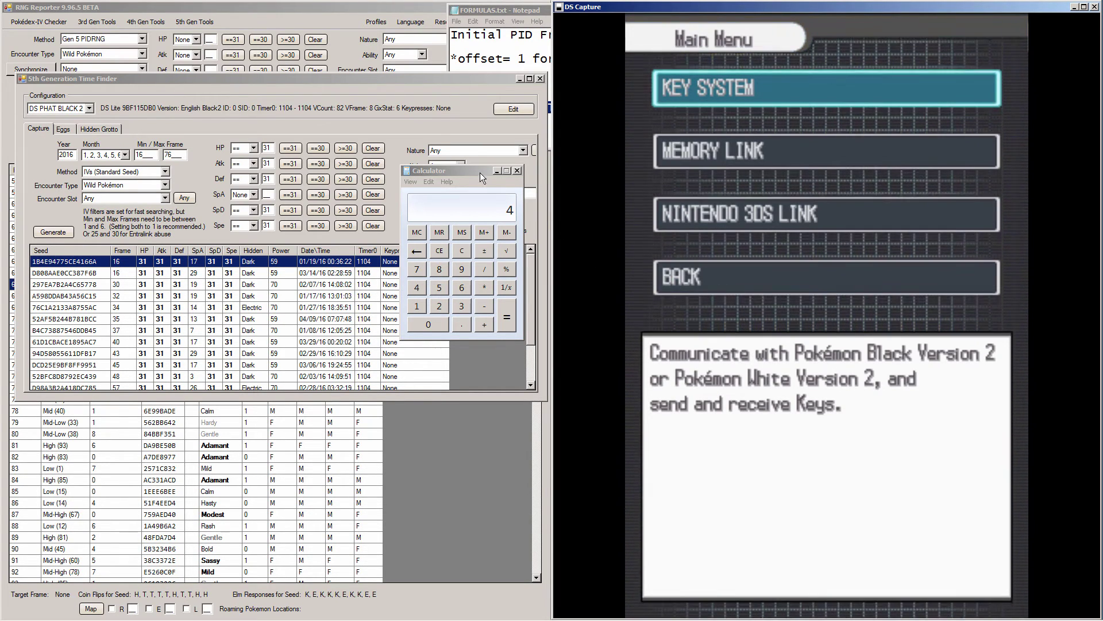
drag(481, 171, 625, 227)
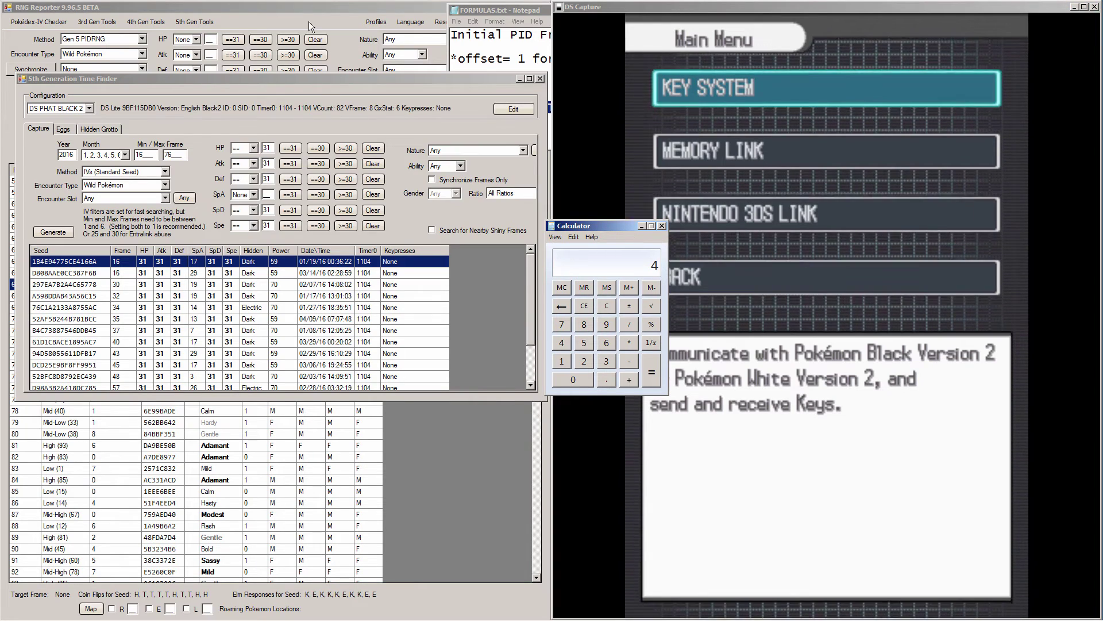
click(295, 12)
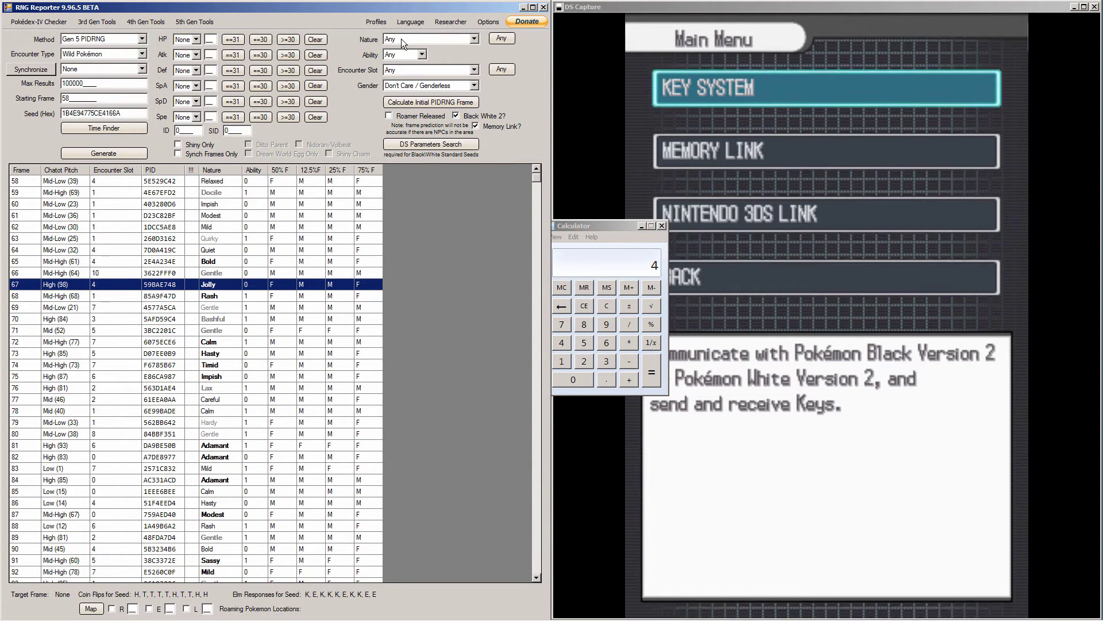
drag(574, 218, 621, 150)
click(452, 23)
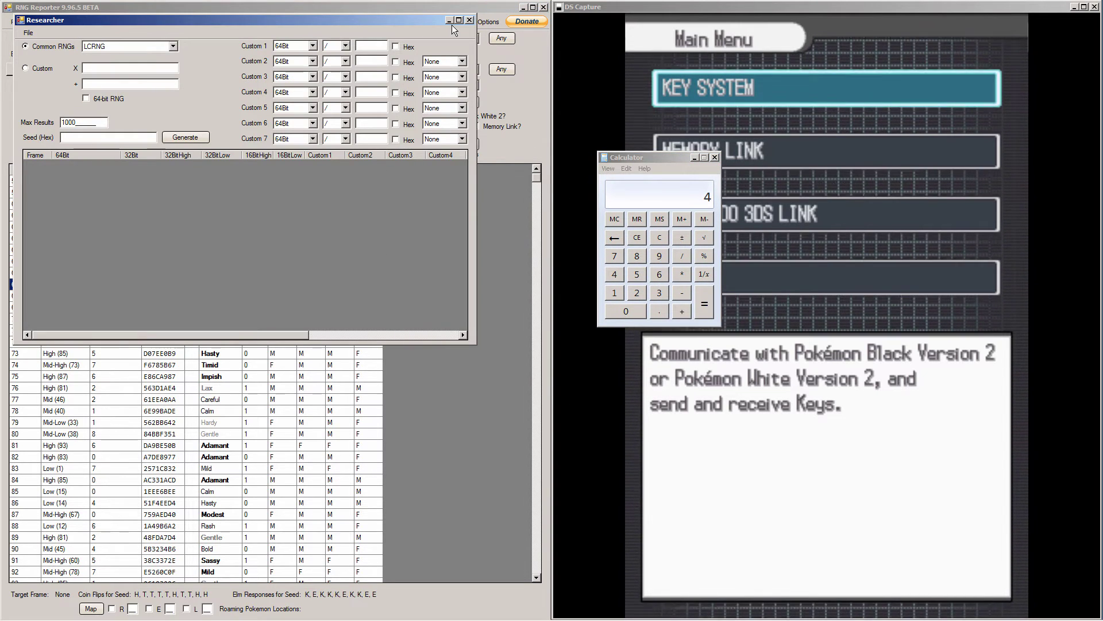
drag(112, 19, 189, 38)
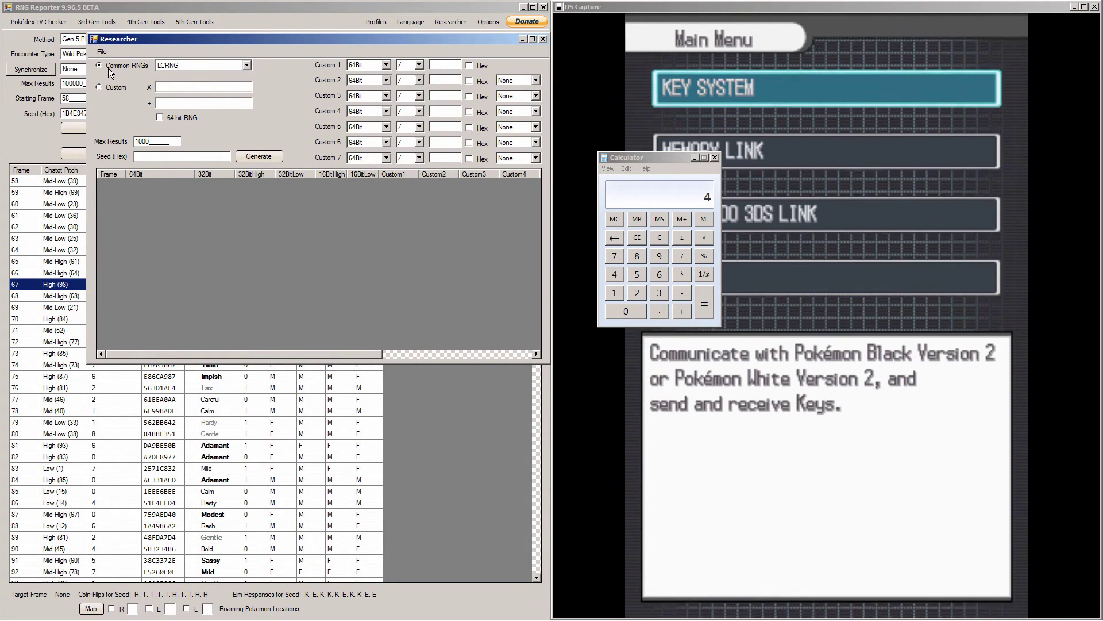
Set the Researcher's common RNG to BWRNG and define Custom 1 as 32Bit High >> 29.
click(247, 65)
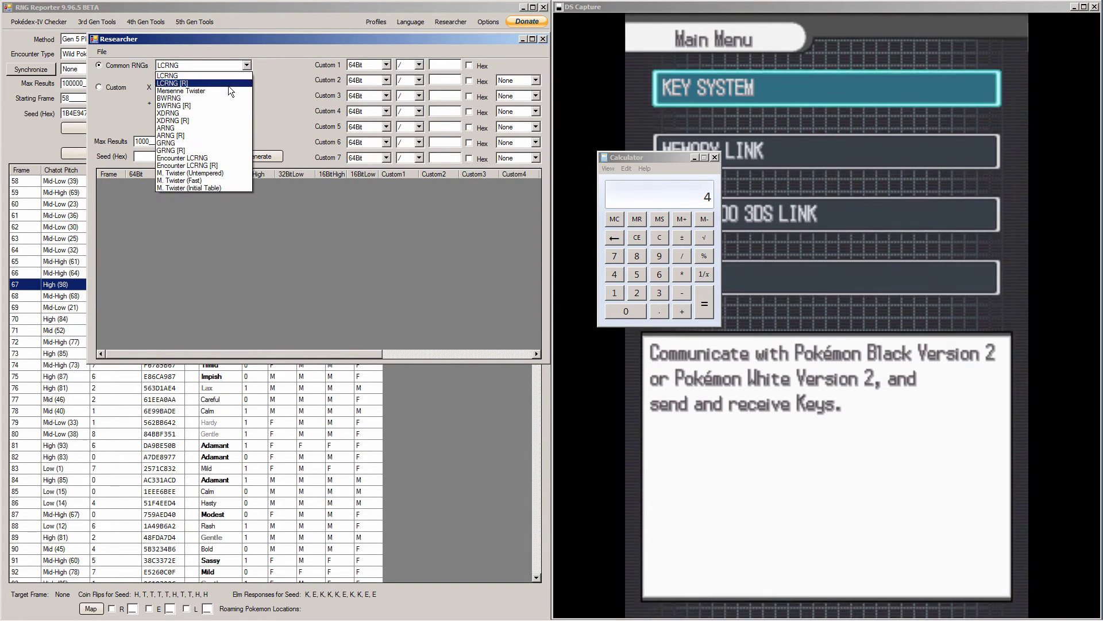
click(171, 99)
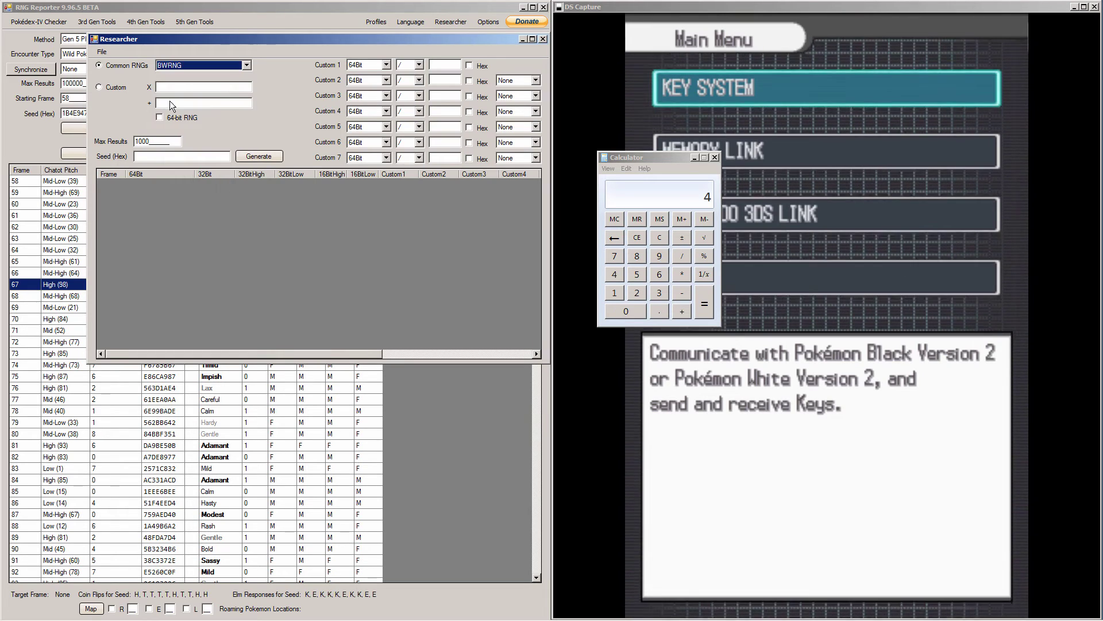
click(382, 64)
click(371, 91)
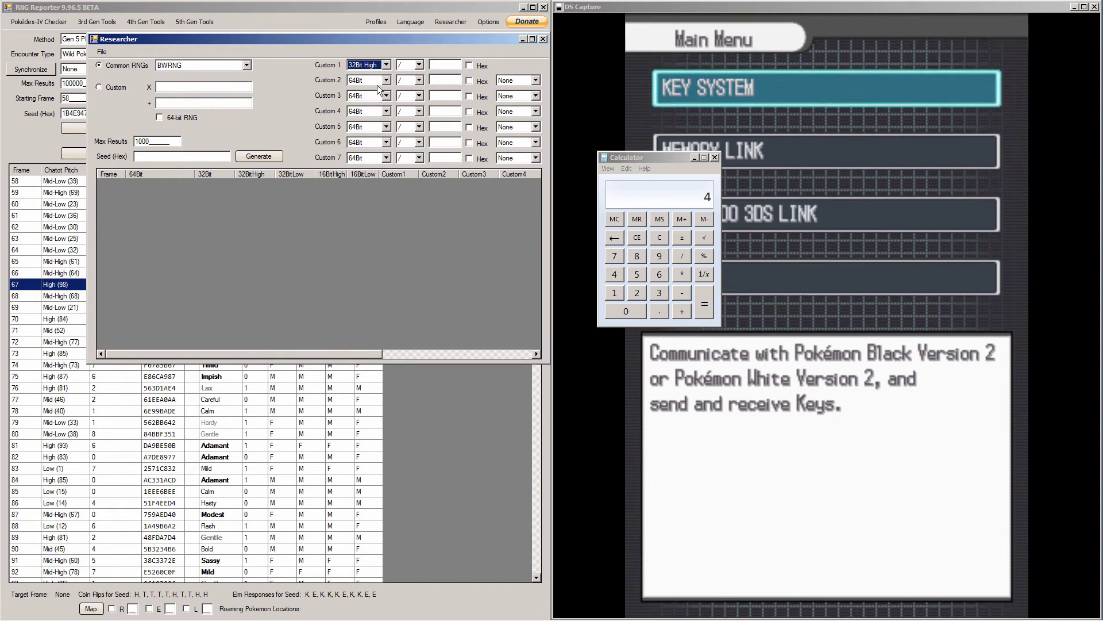
click(419, 66)
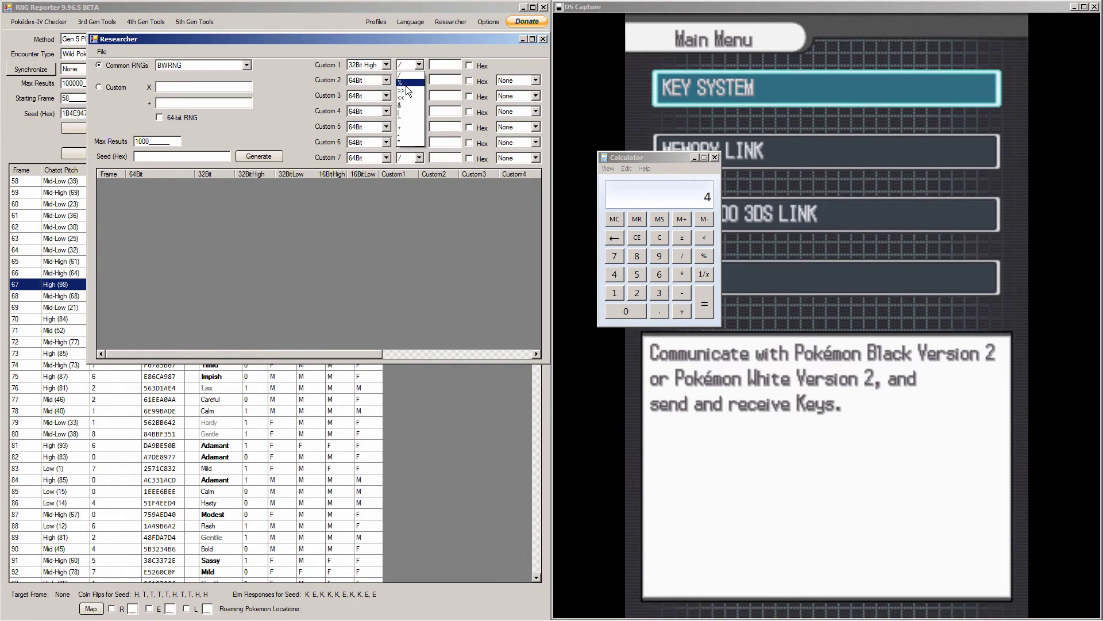
click(406, 89)
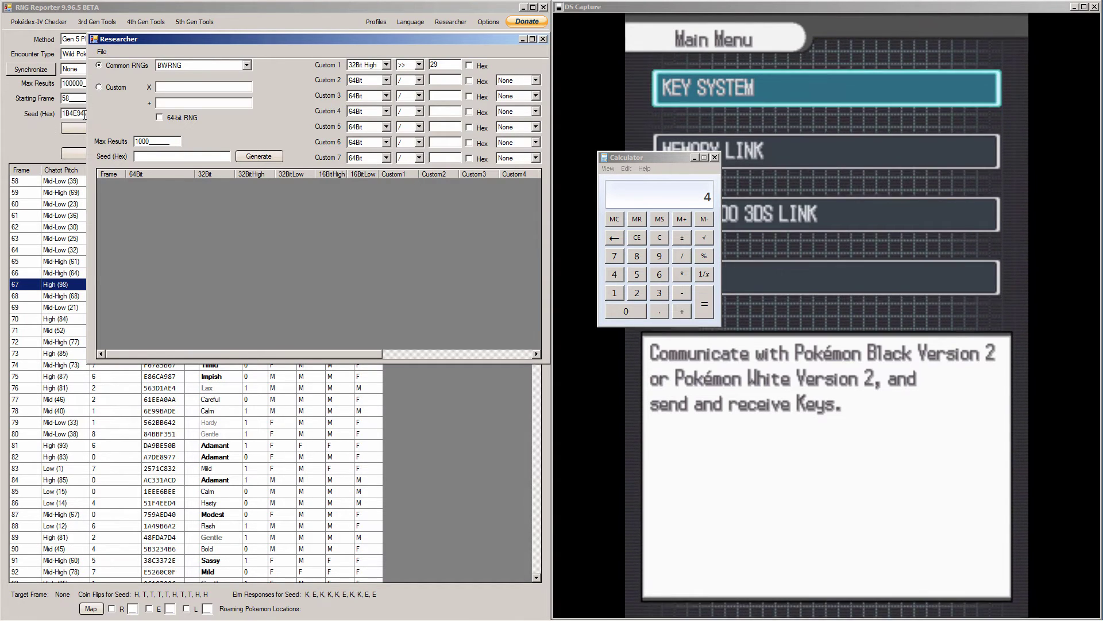
Paste the seed 1B4E94775CE4166A into the Researcher and generate its frame list.
right_click(168, 155)
click(202, 196)
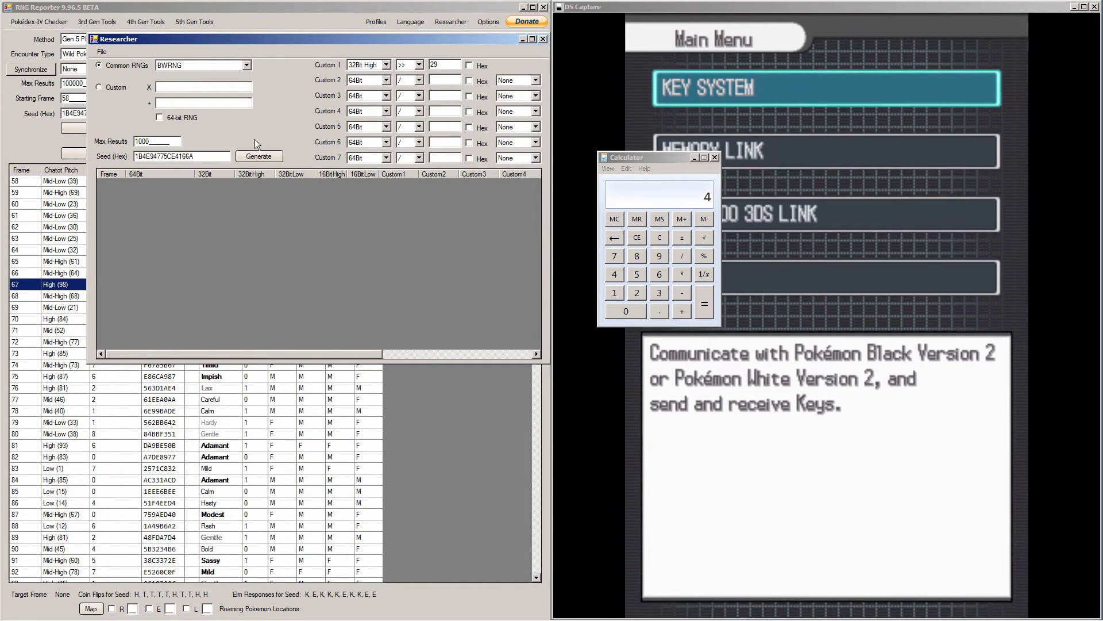
click(262, 156)
Check the starting frame in the main RNG Reporter window and select frame 58 in the Researcher results.
click(205, 232)
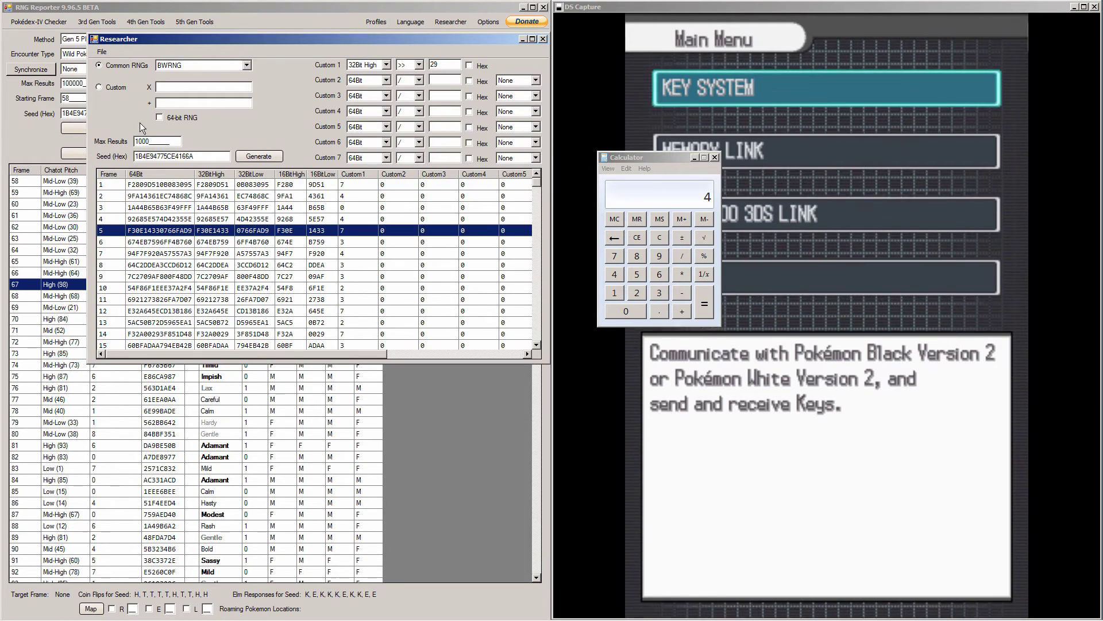
drag(200, 39, 218, 29)
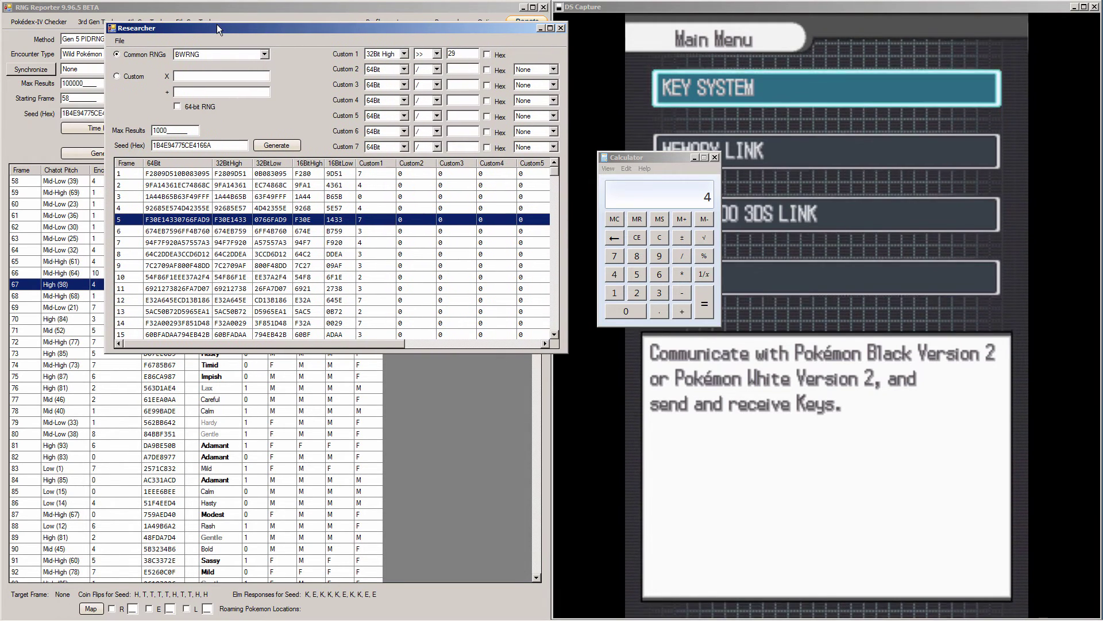
click(210, 239)
scroll(201, 239, down, 8)
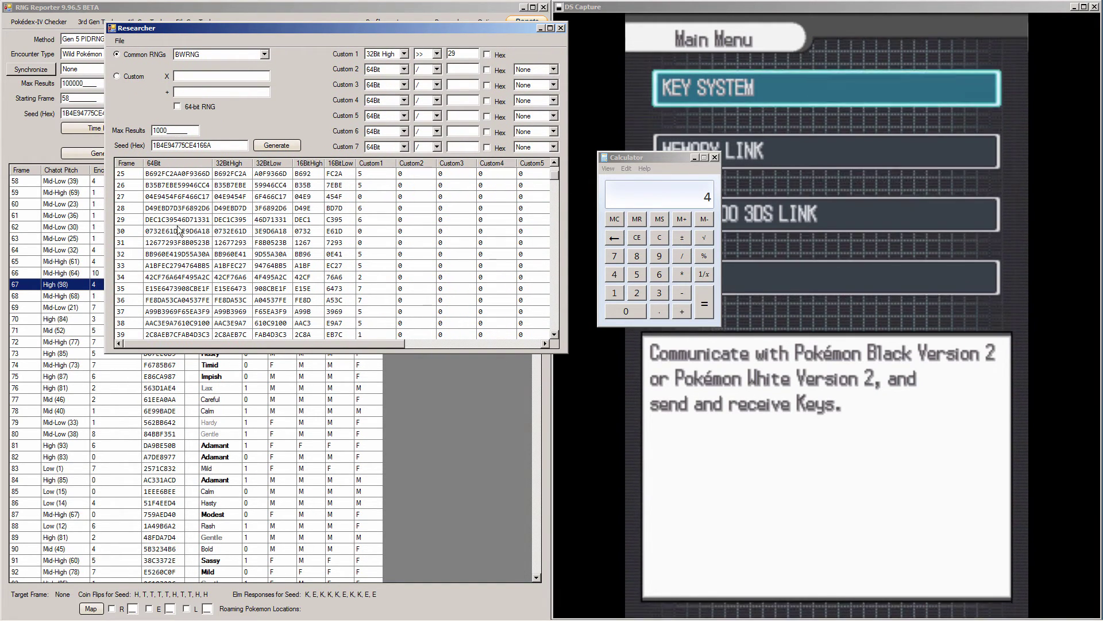
click(86, 99)
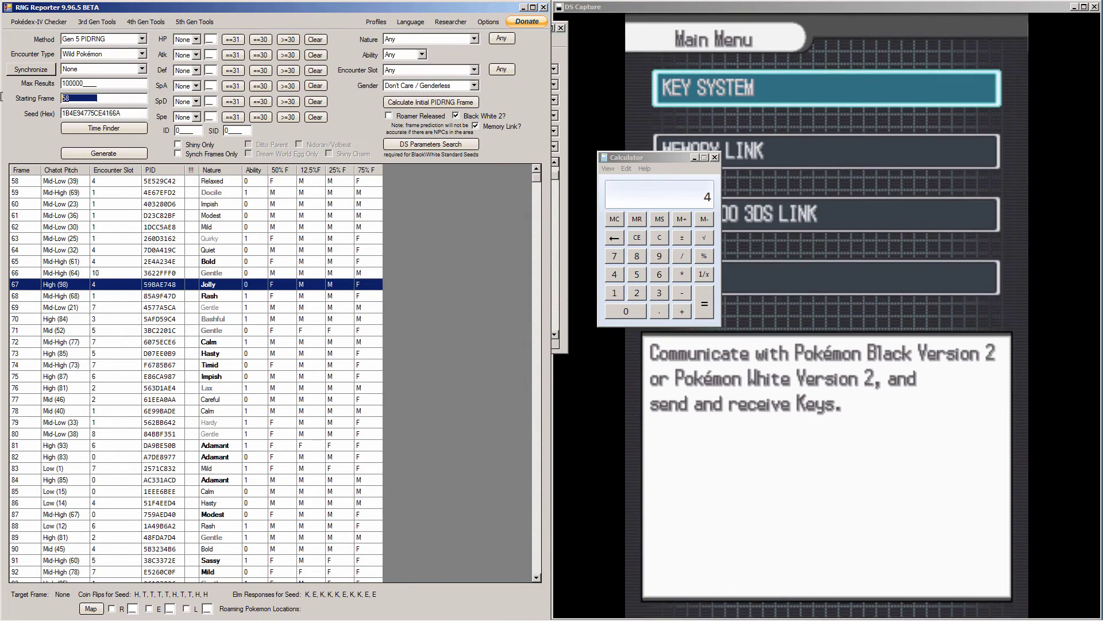
click(561, 200)
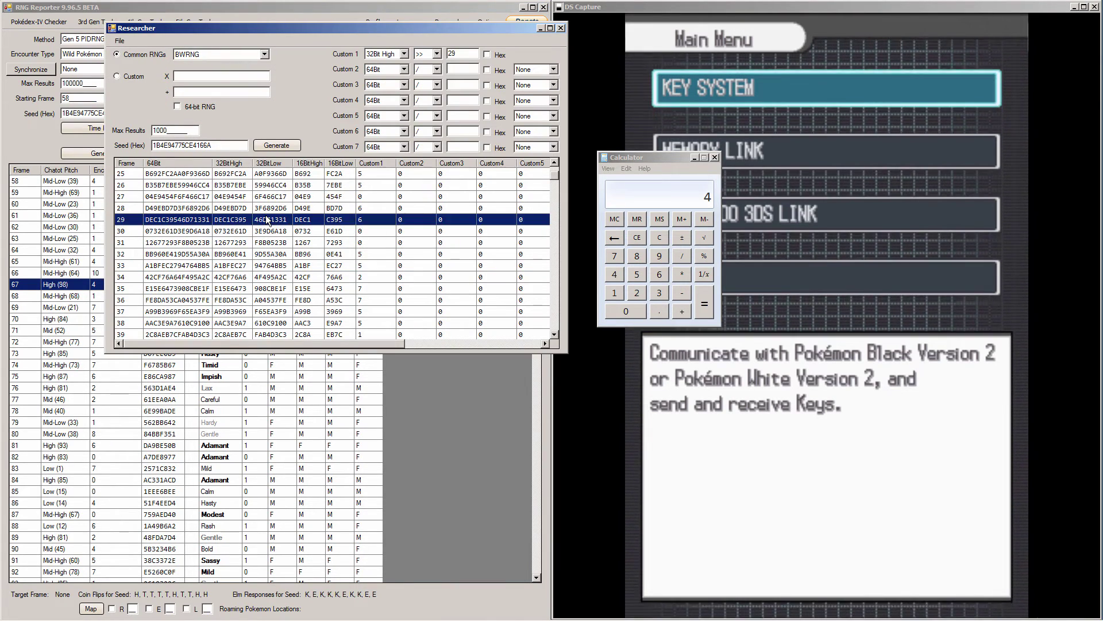
scroll(266, 217, down, 1)
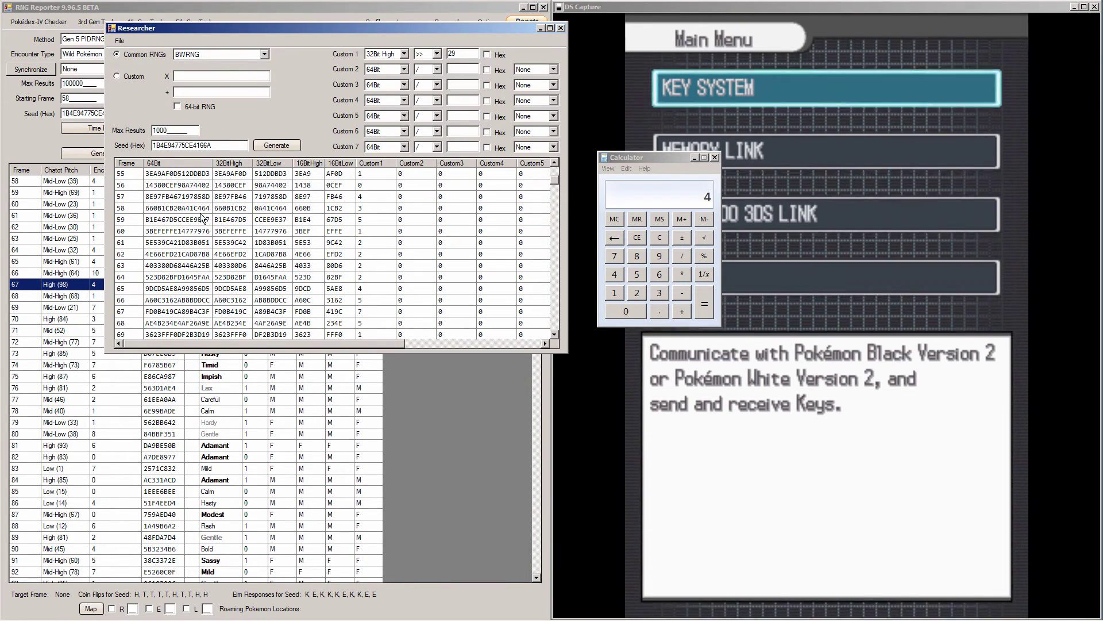
click(266, 211)
scroll(260, 199, down, 1)
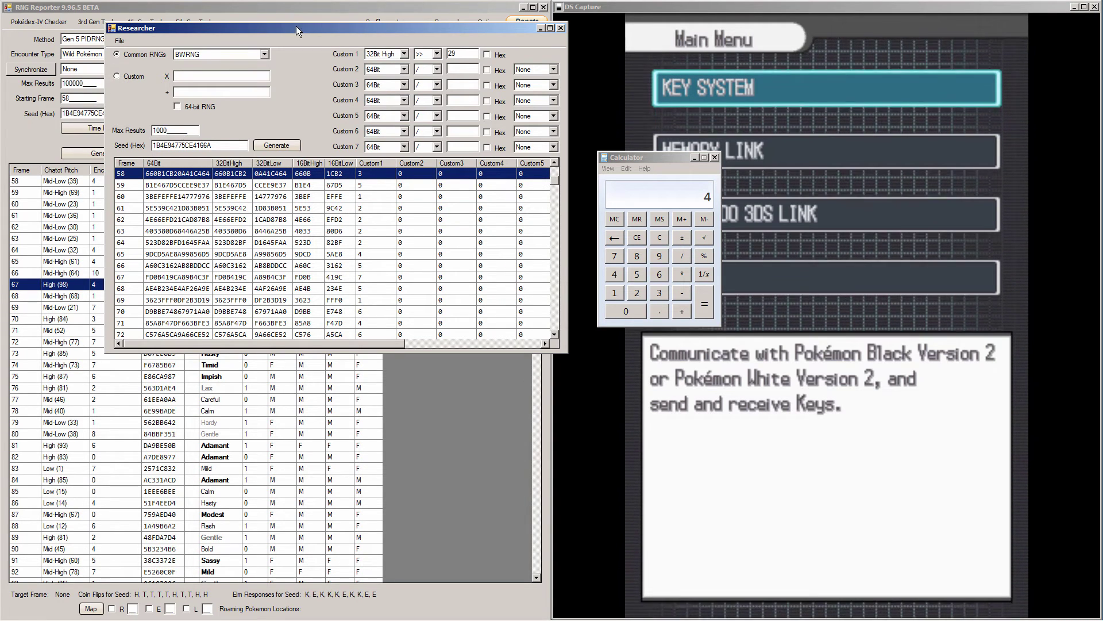
Rearrange the Researcher and Calculator windows, then open the New Text Document number grid and place it beside the Calculator.
drag(294, 26, 243, 8)
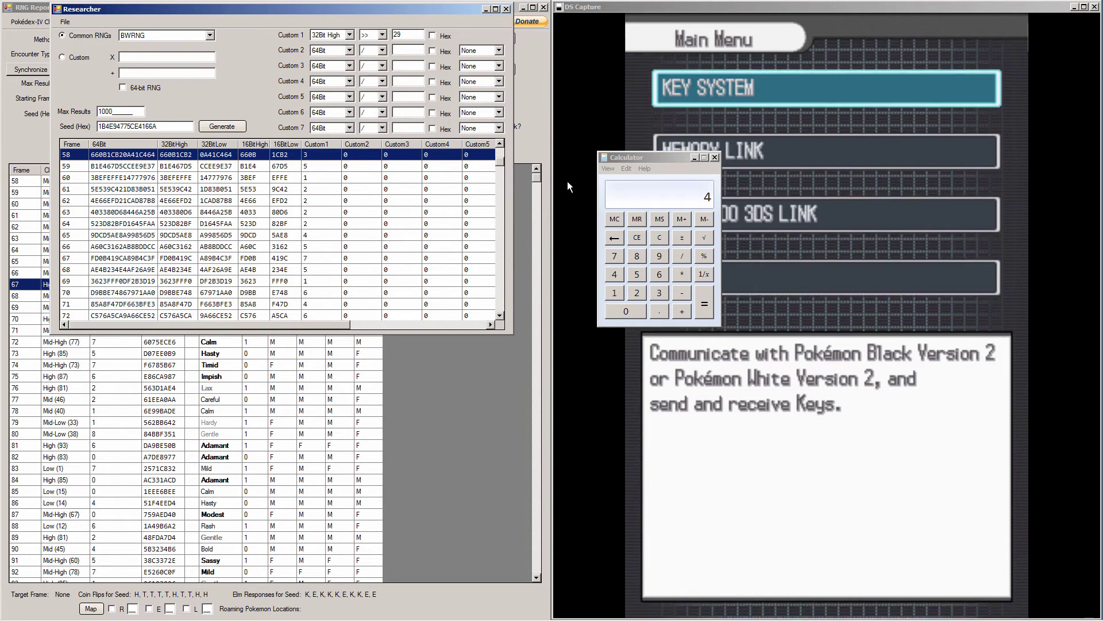
drag(644, 157, 353, 360)
click(761, 368)
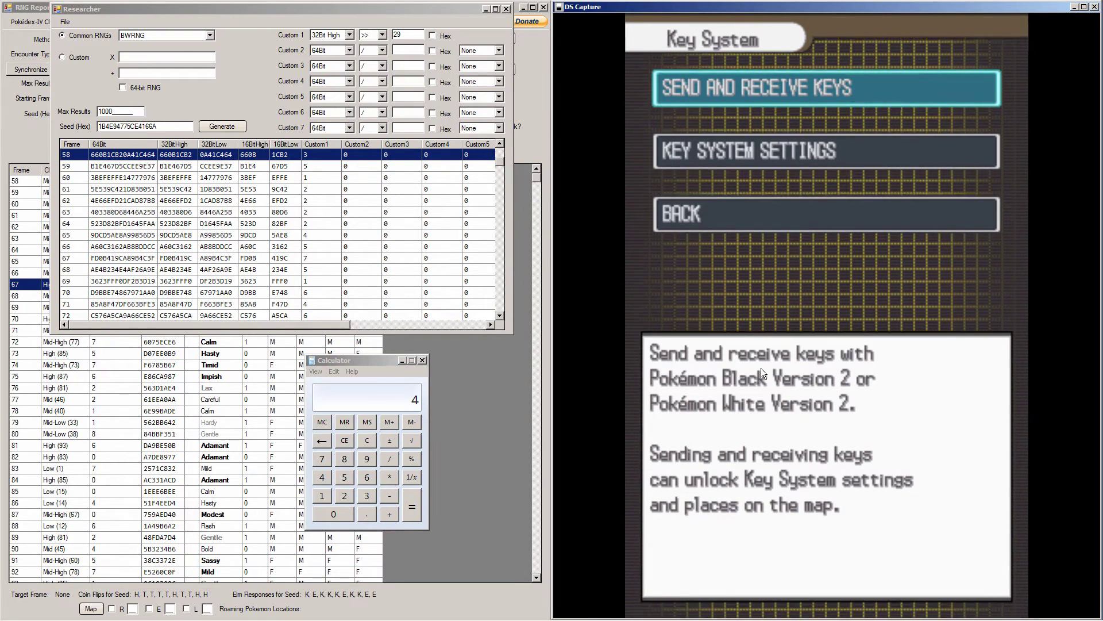
click(326, 156)
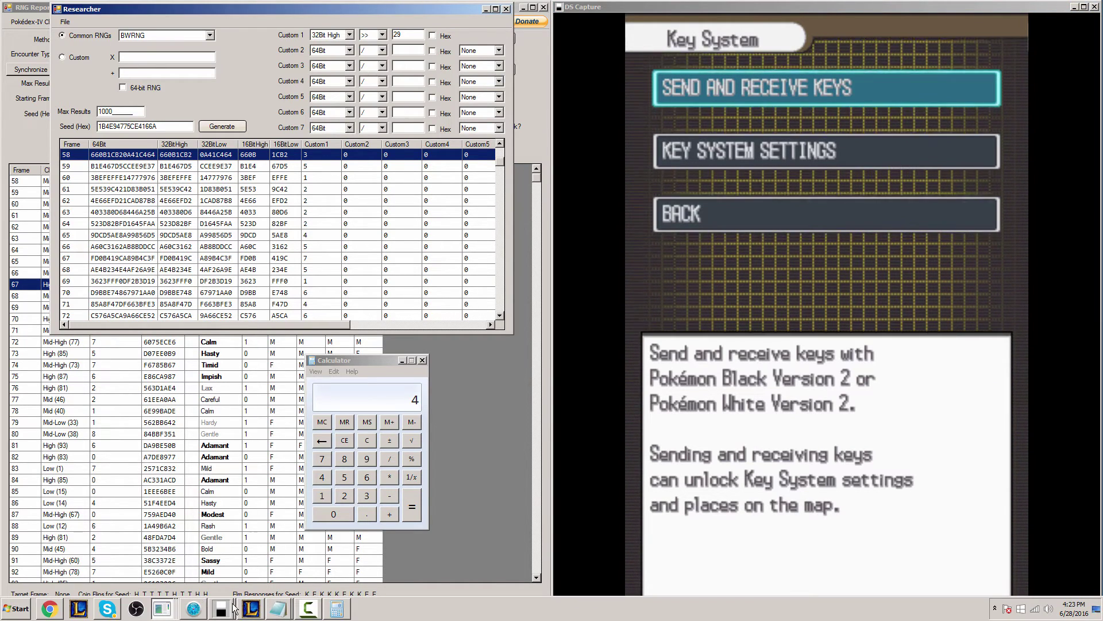
mouse_move(289, 613)
click(268, 580)
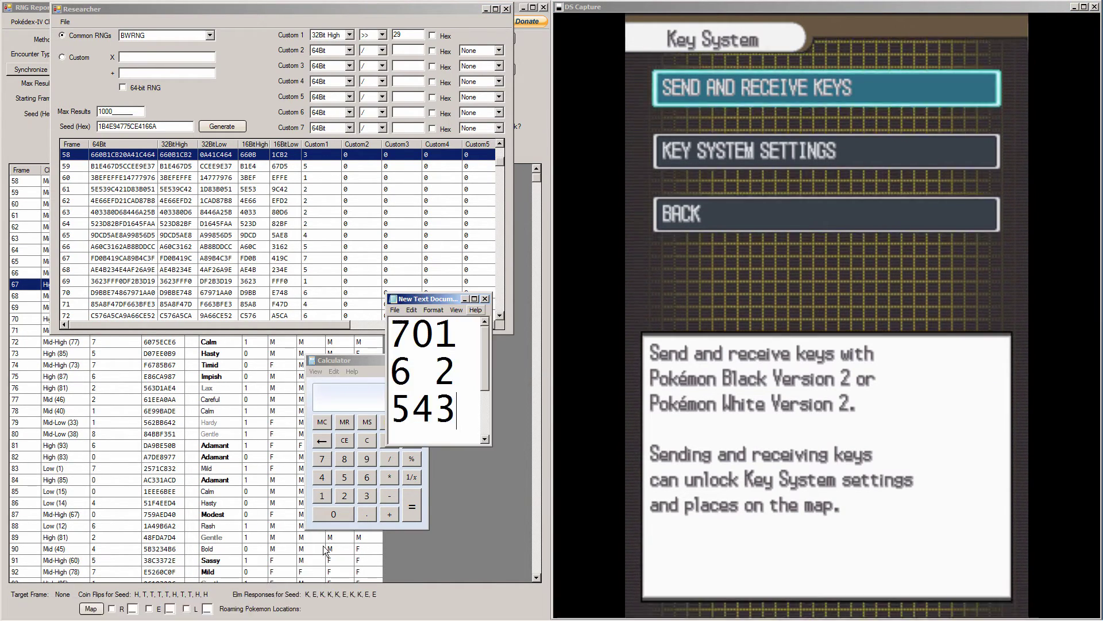
drag(433, 303, 489, 395)
Highlight individual numbers in the text document's grid to examine how they are laid out as directions.
drag(466, 470, 489, 470)
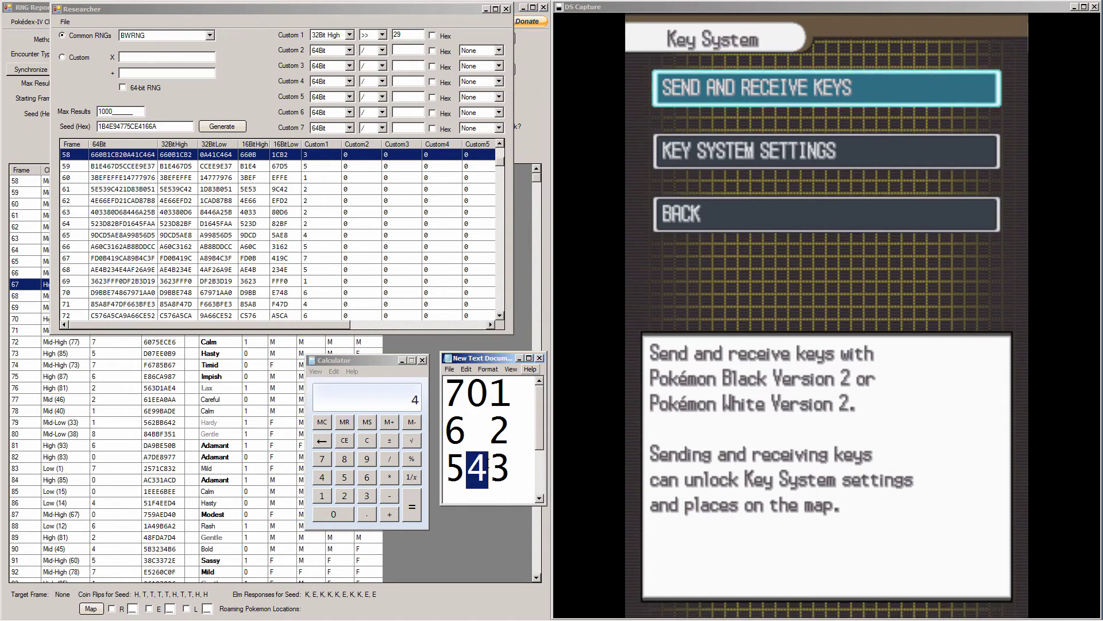
drag(447, 434, 511, 434)
click(511, 432)
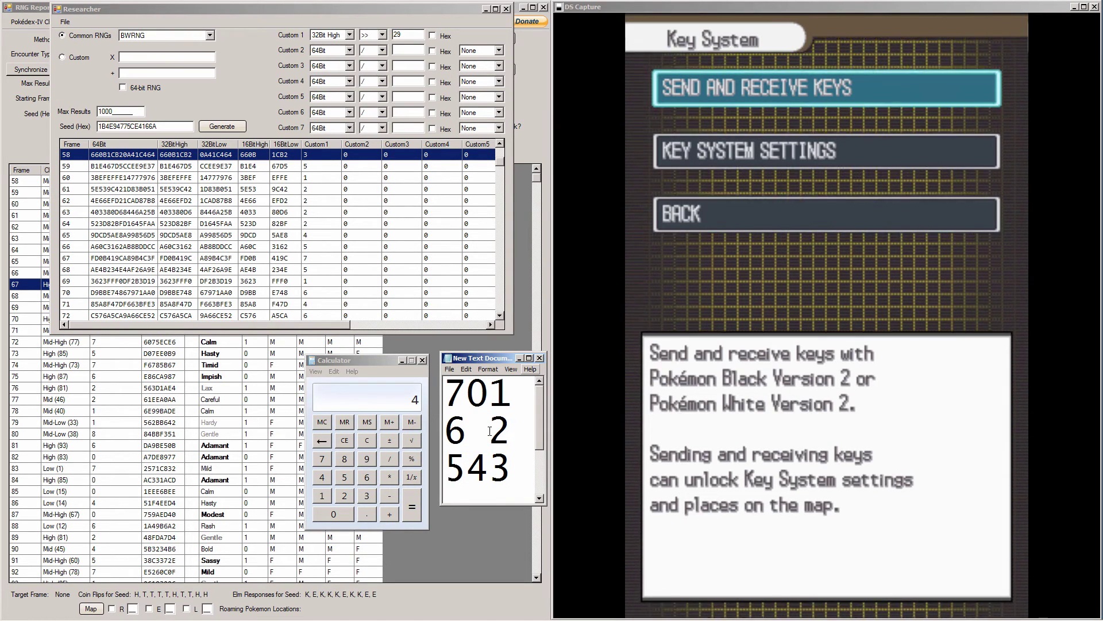
drag(489, 396, 510, 395)
click(511, 394)
drag(509, 459, 489, 460)
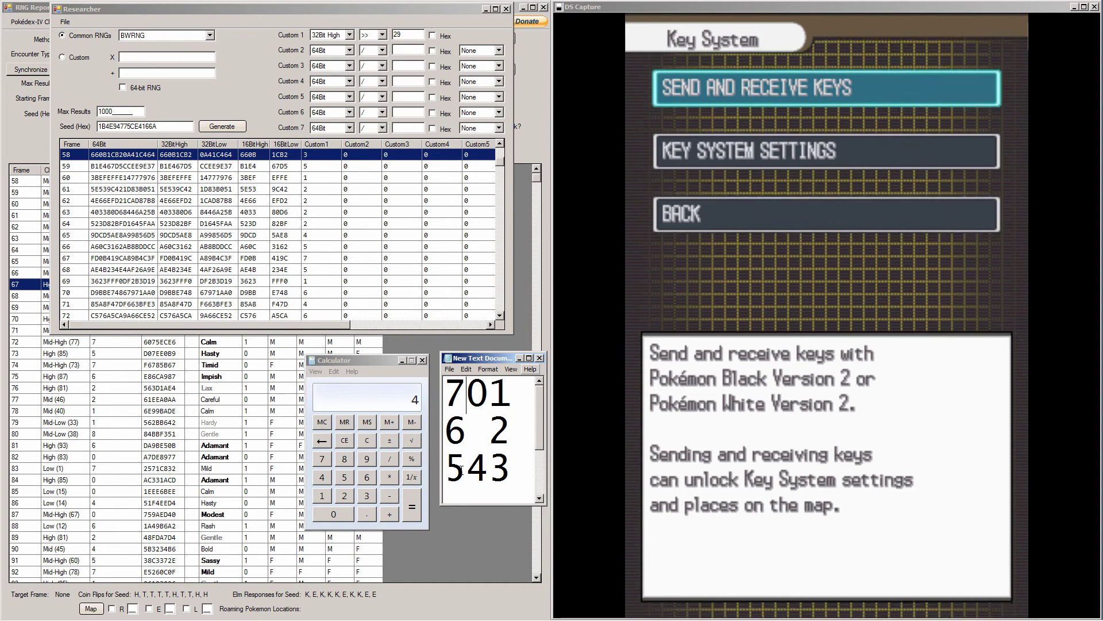
Compare frames 58 and 59 in the Researcher list as the starting point, finishing with frame 58 selected.
click(308, 159)
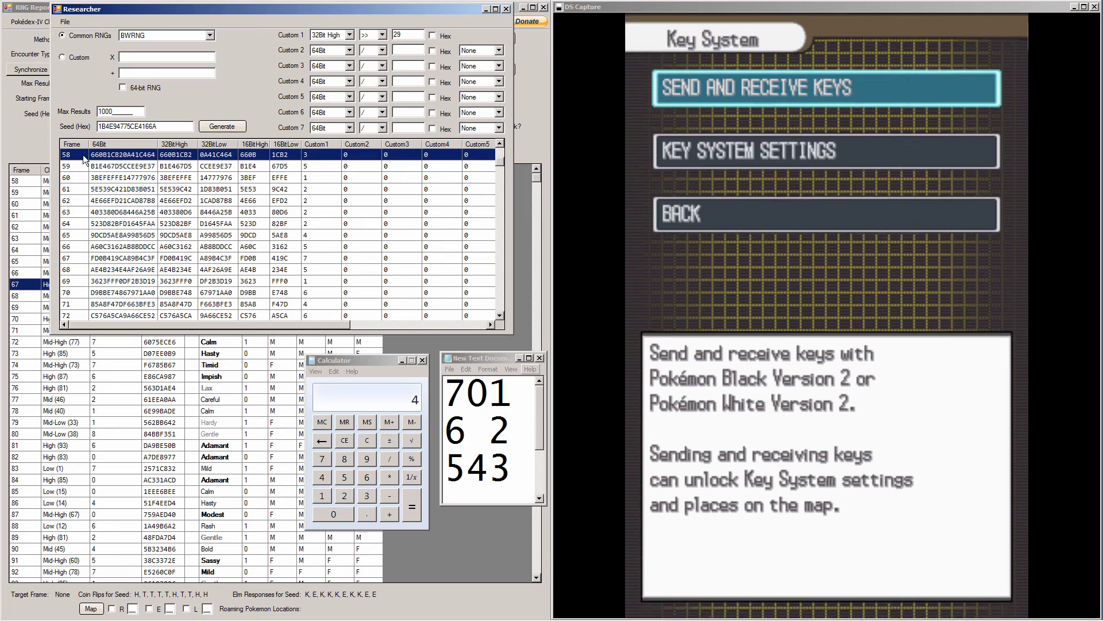
click(72, 168)
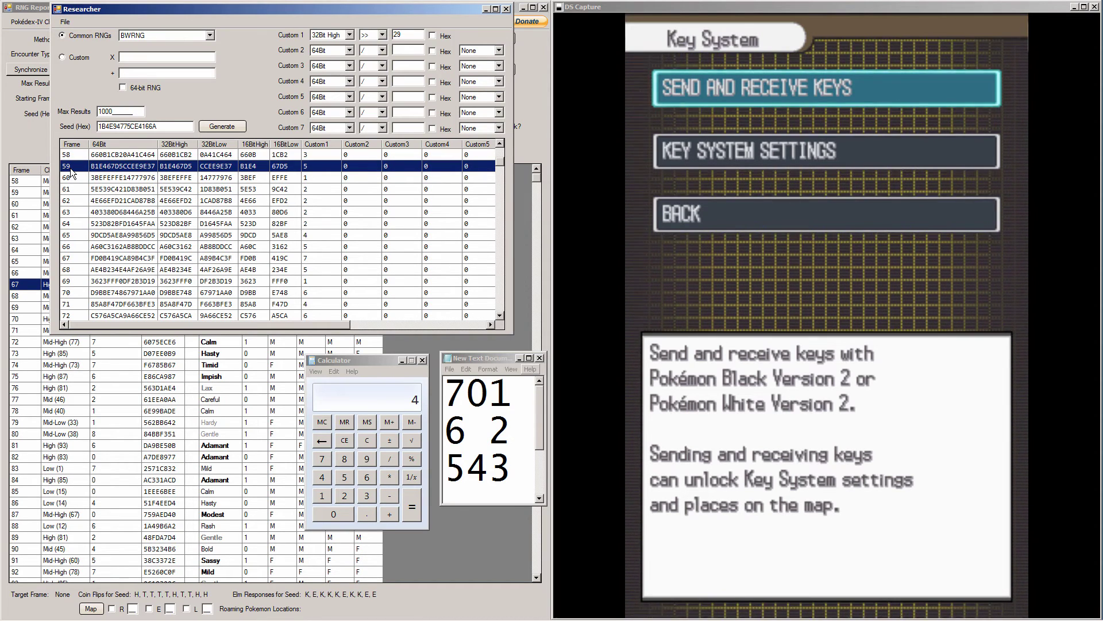
click(77, 154)
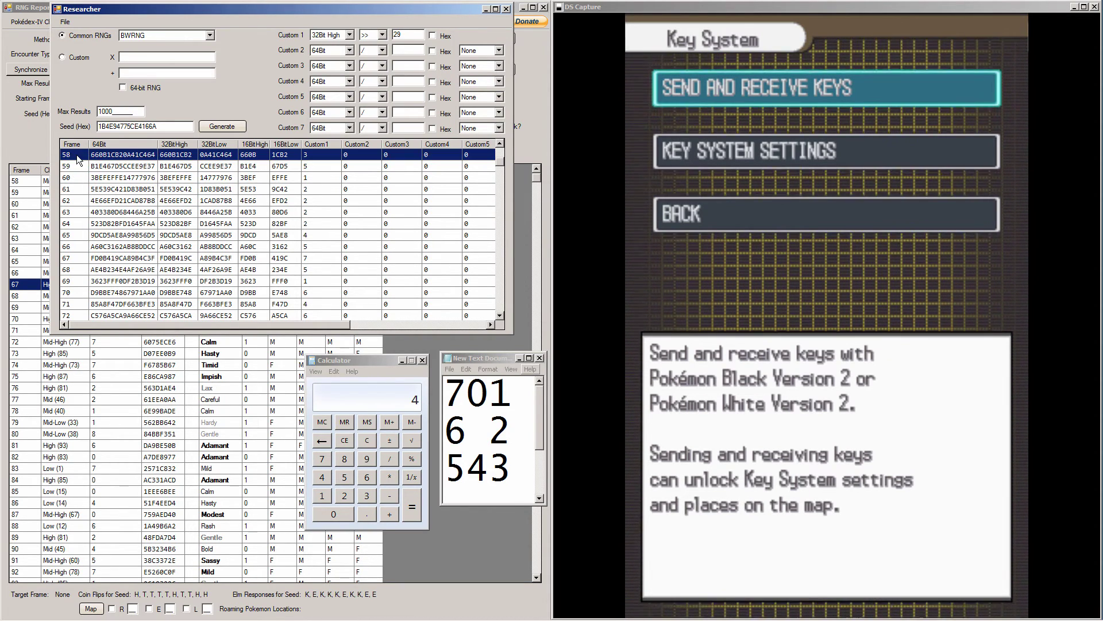
drag(119, 10, 158, 24)
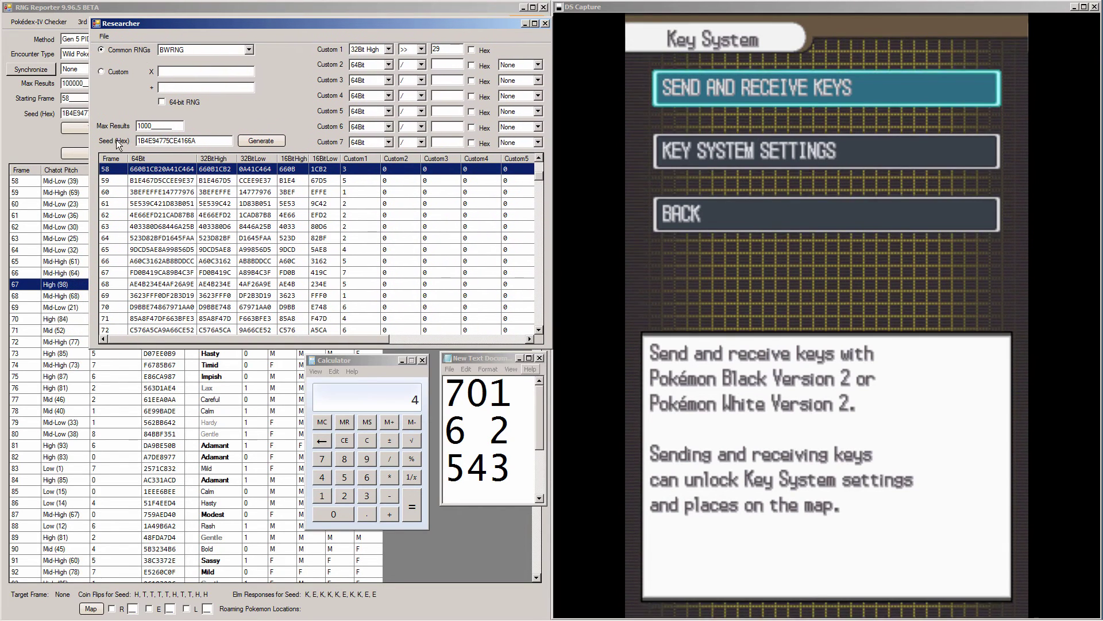
click(109, 181)
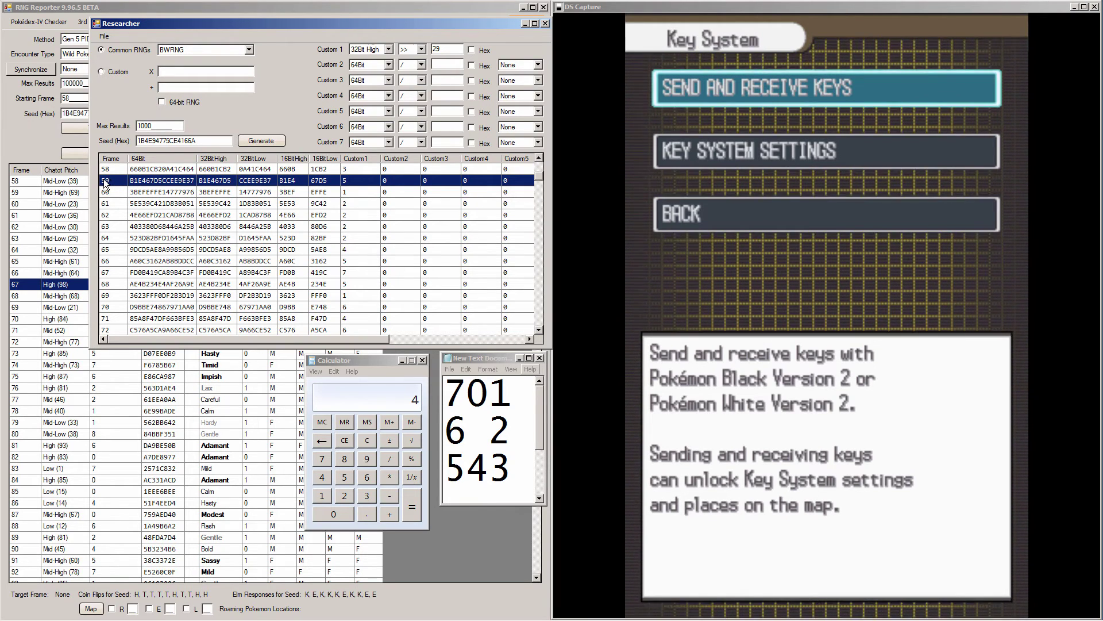
click(109, 172)
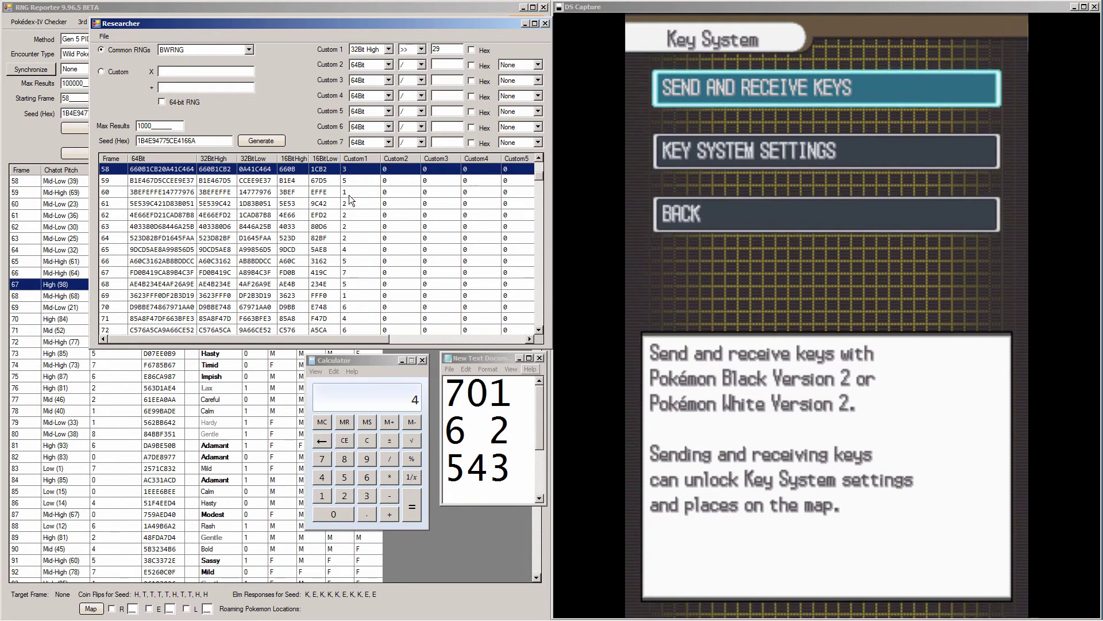
Trace the Custom1 values of every second frame from 60 to 70, then go back to frames 58 and 59.
click(349, 195)
click(353, 219)
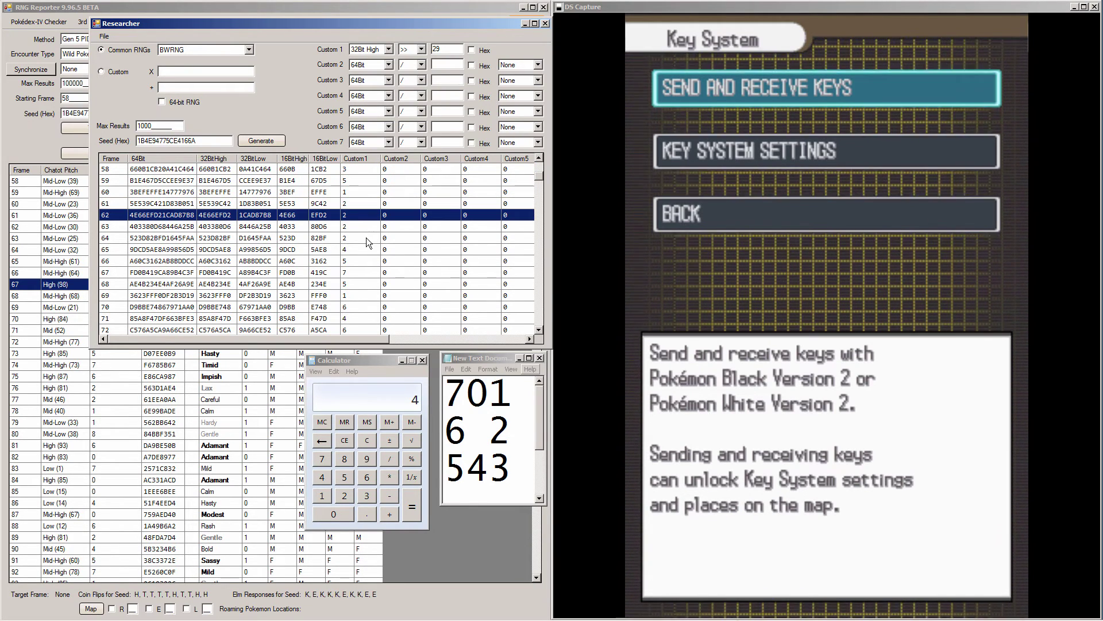
click(364, 239)
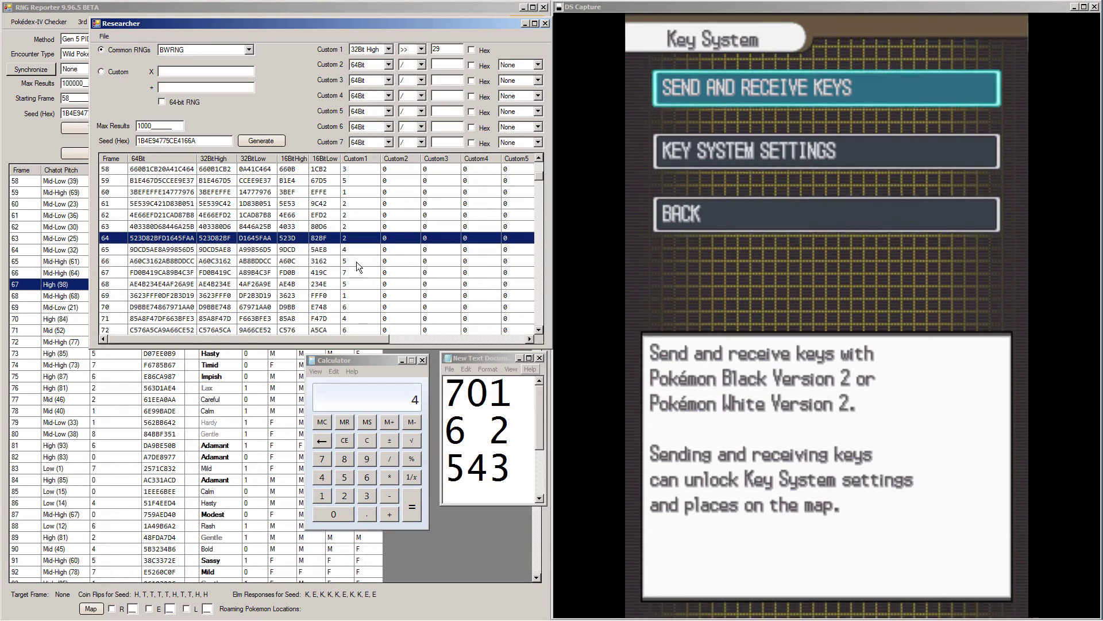
click(357, 261)
click(361, 287)
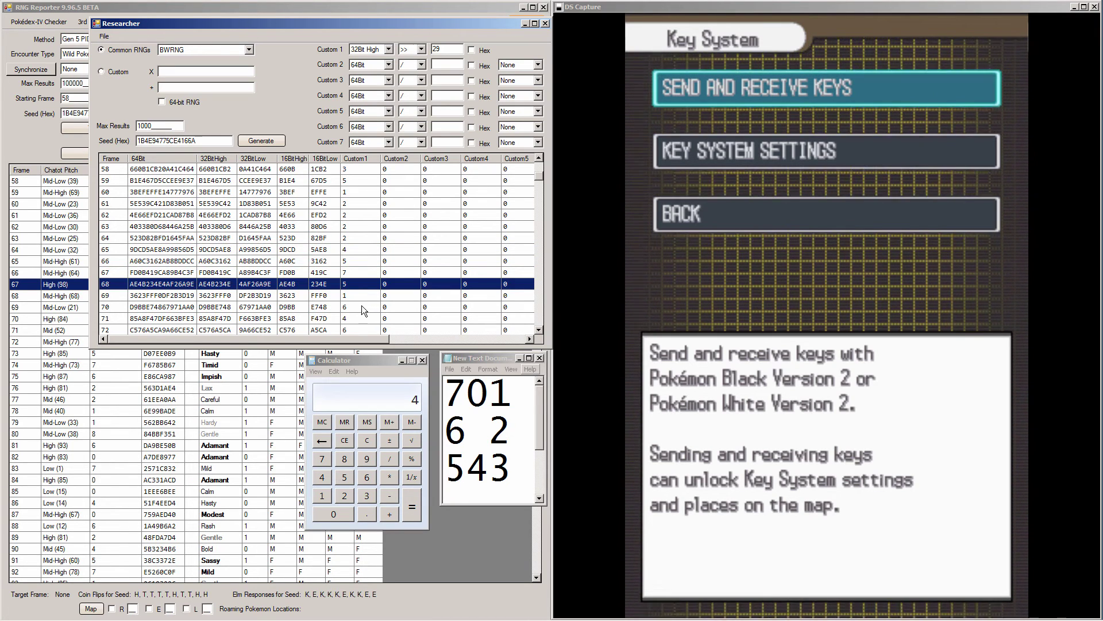
click(361, 305)
click(345, 172)
click(345, 179)
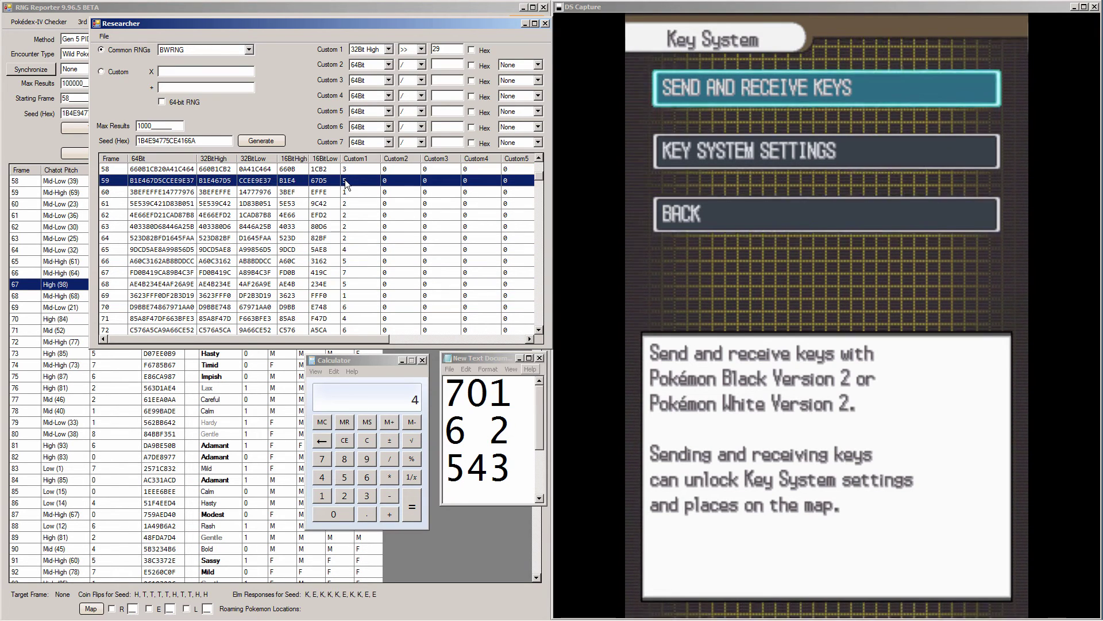
Trace the Custom1 values in the Researcher list by checking frames 61 and 63, then moving from frame 58 to 64.
click(354, 204)
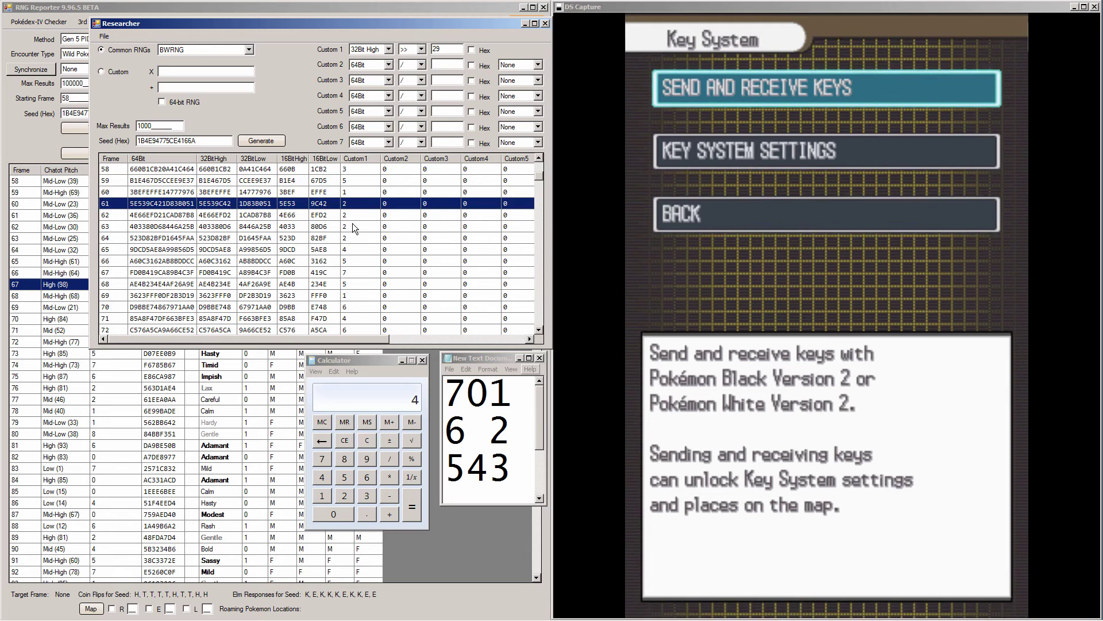
click(352, 226)
click(357, 170)
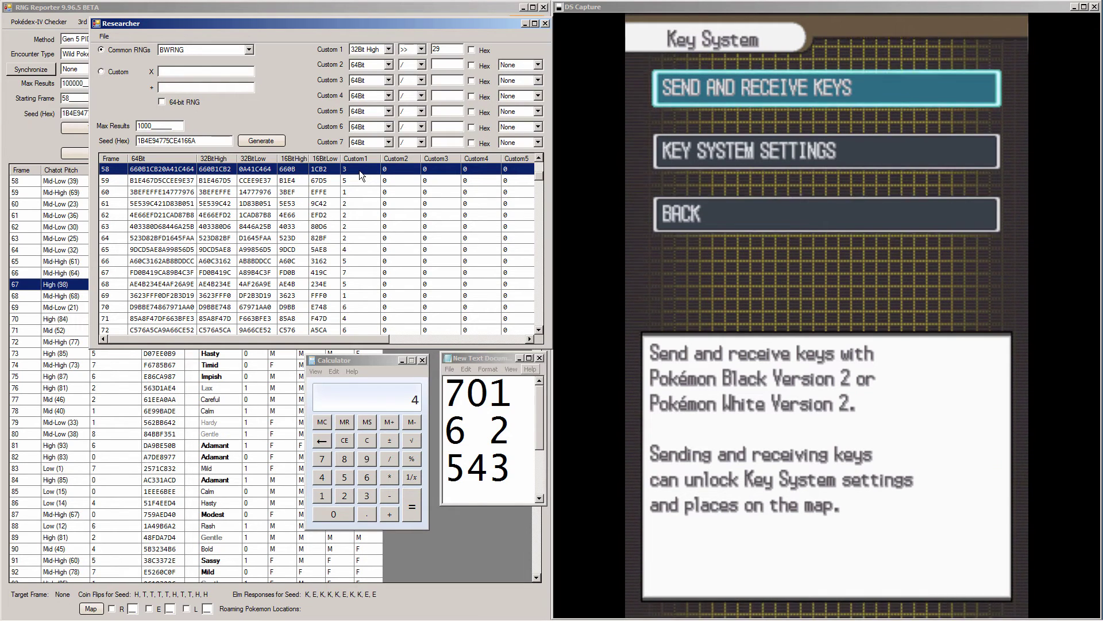
key(Down)
key(Down)
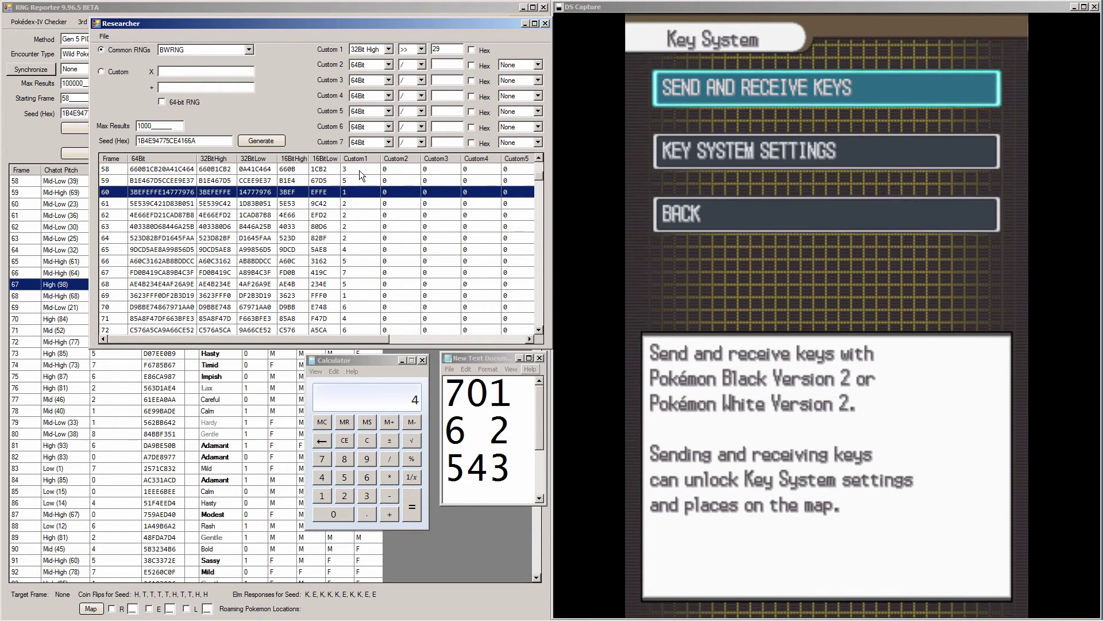
key(Down)
key(Down)
key(Down)
key(Down)
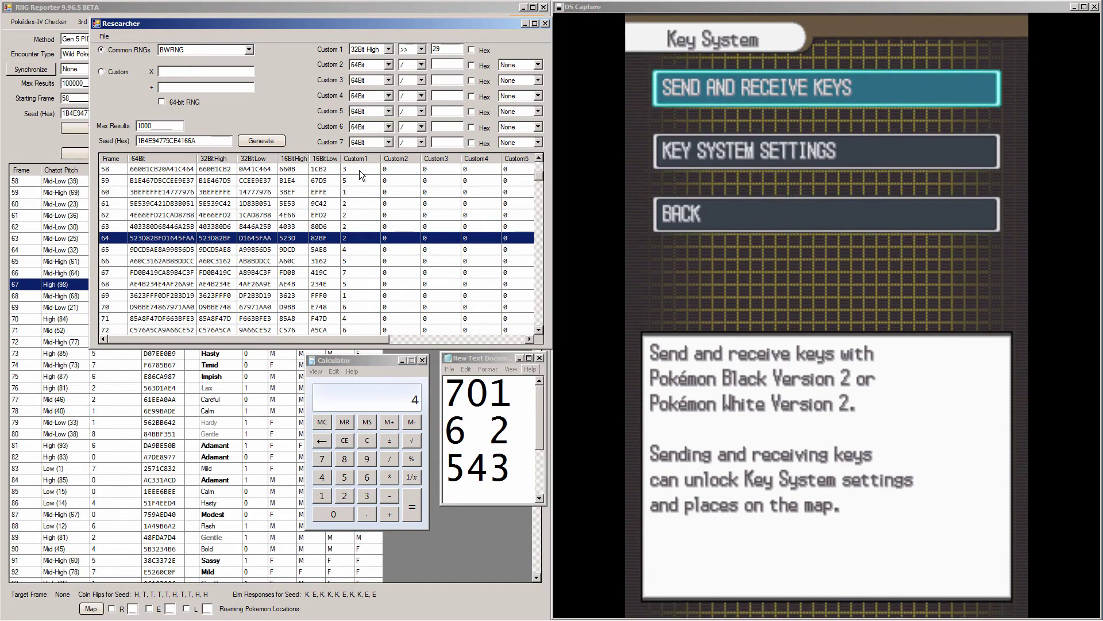
key(Up)
Recheck starting frames 58 and 59 in the Researcher list, then examine the Custom1 values of frames 60, 62 and 64.
click(360, 170)
scroll(360, 170, up, 1)
key(Down)
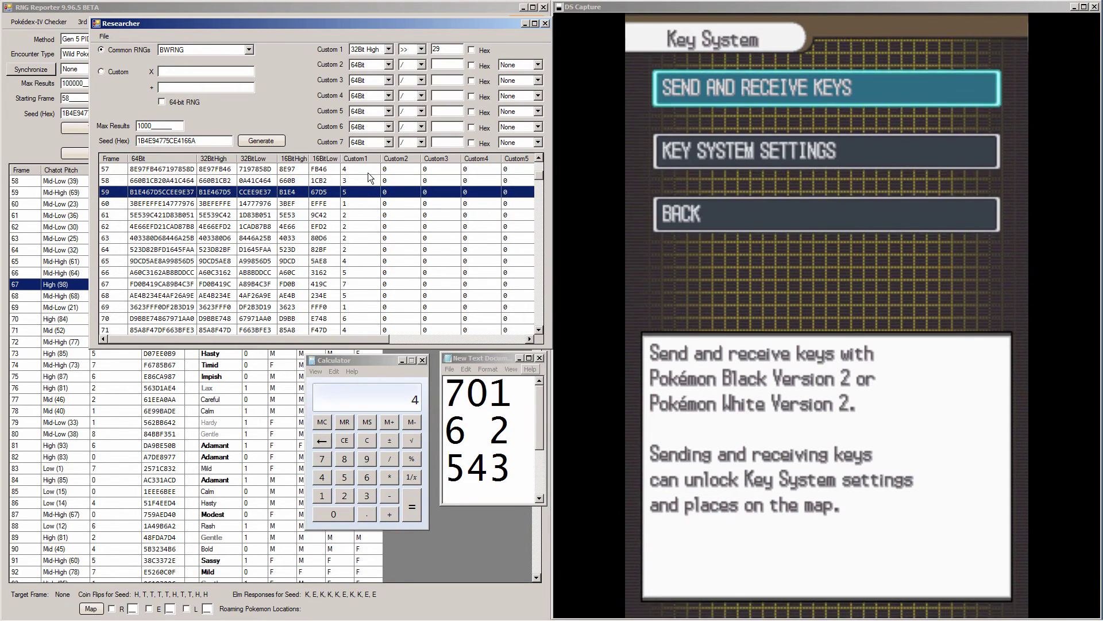
click(536, 328)
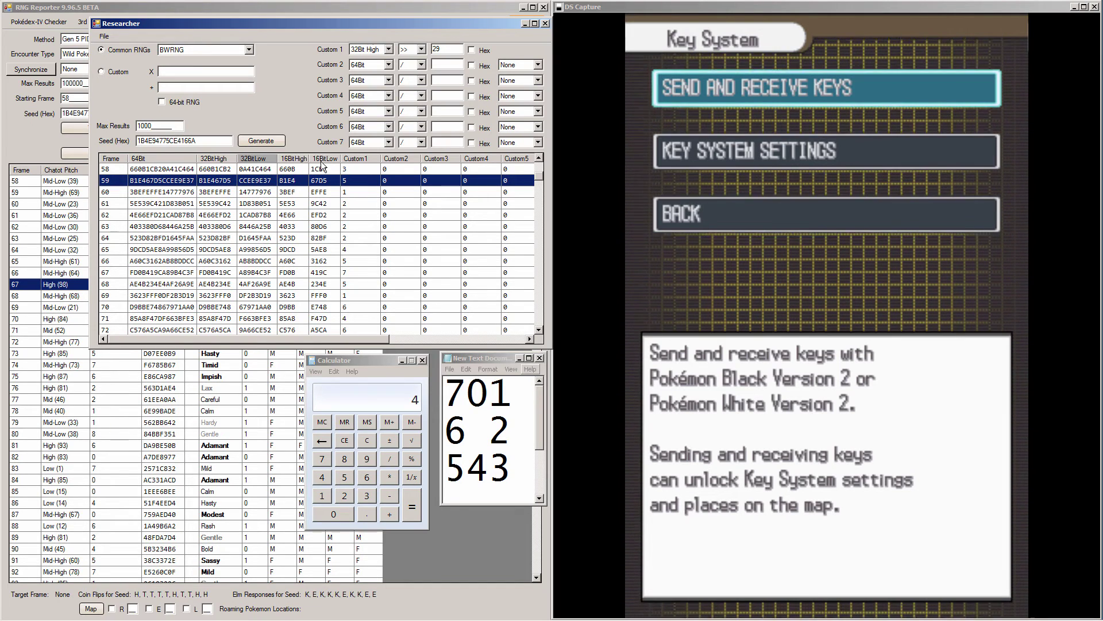
key(Up)
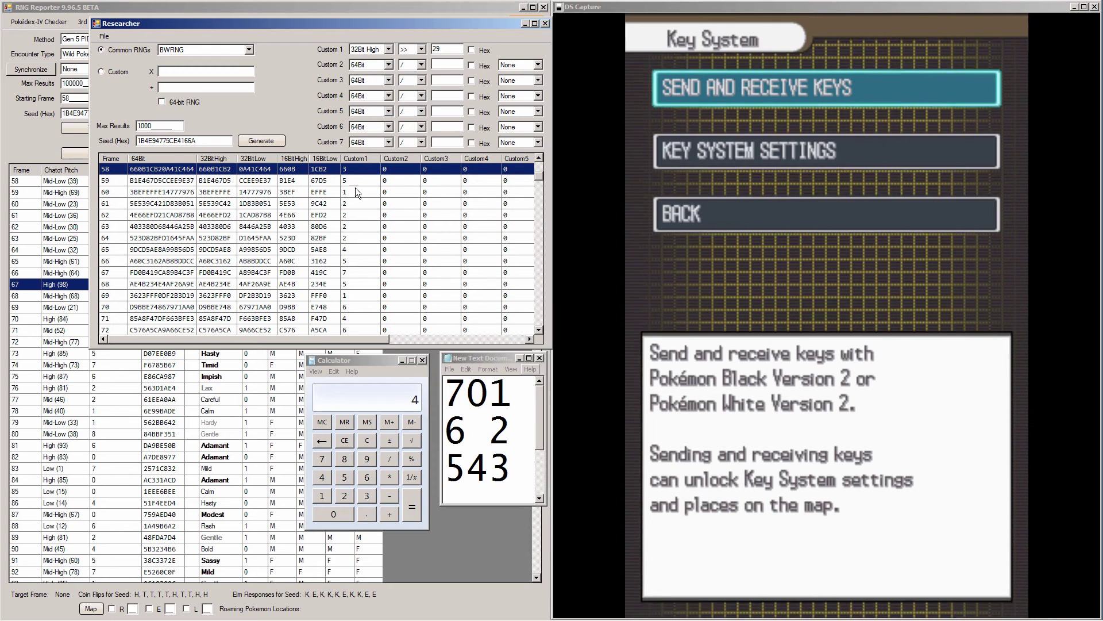
click(355, 191)
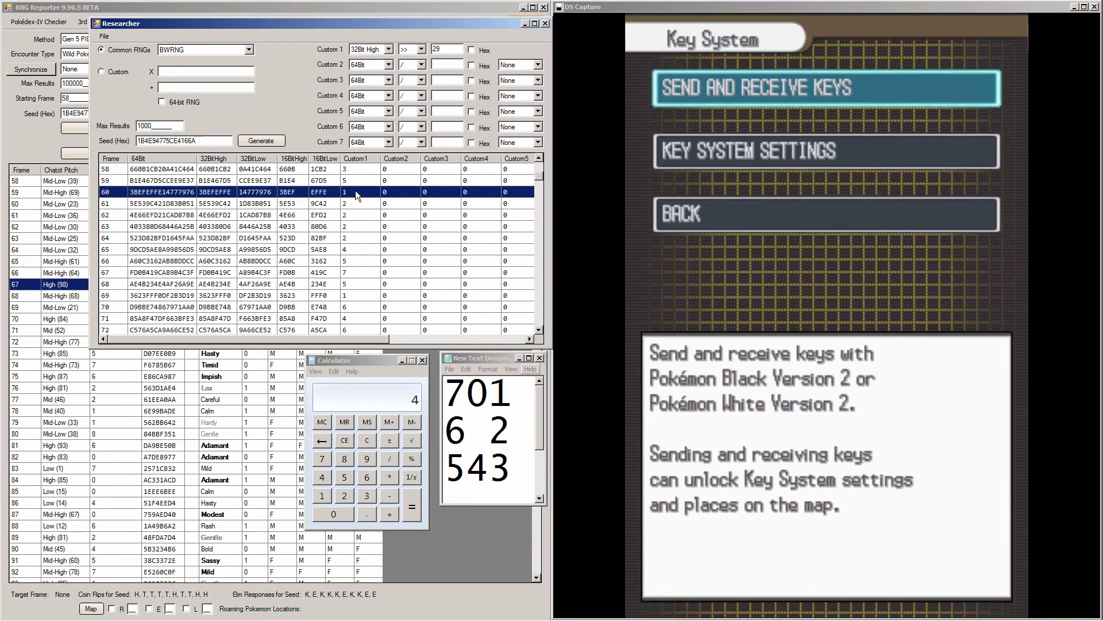
click(357, 214)
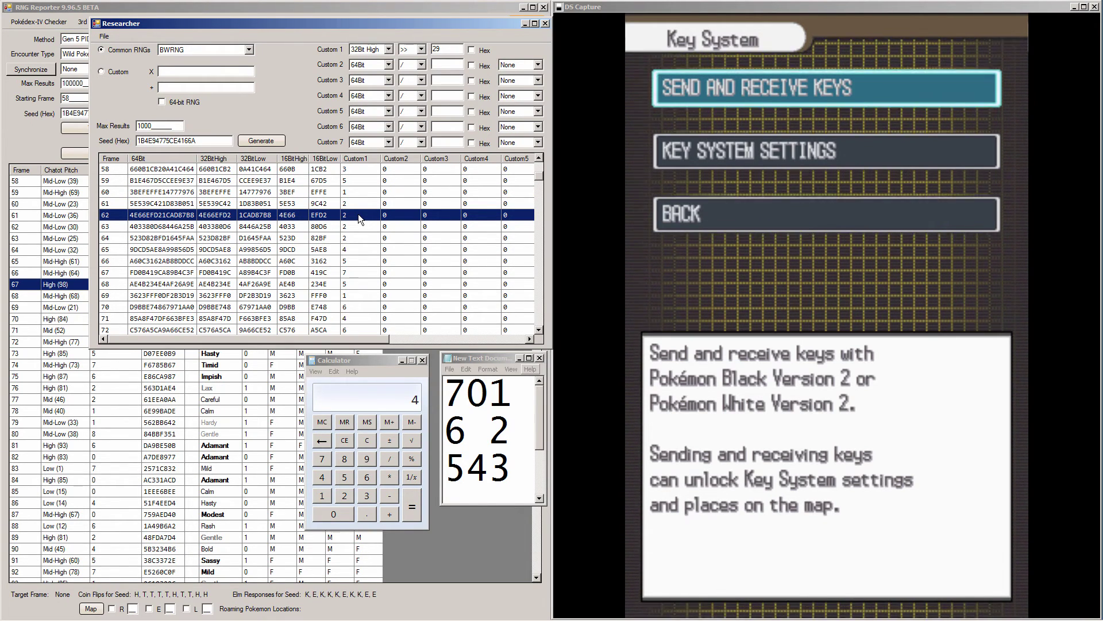
click(354, 236)
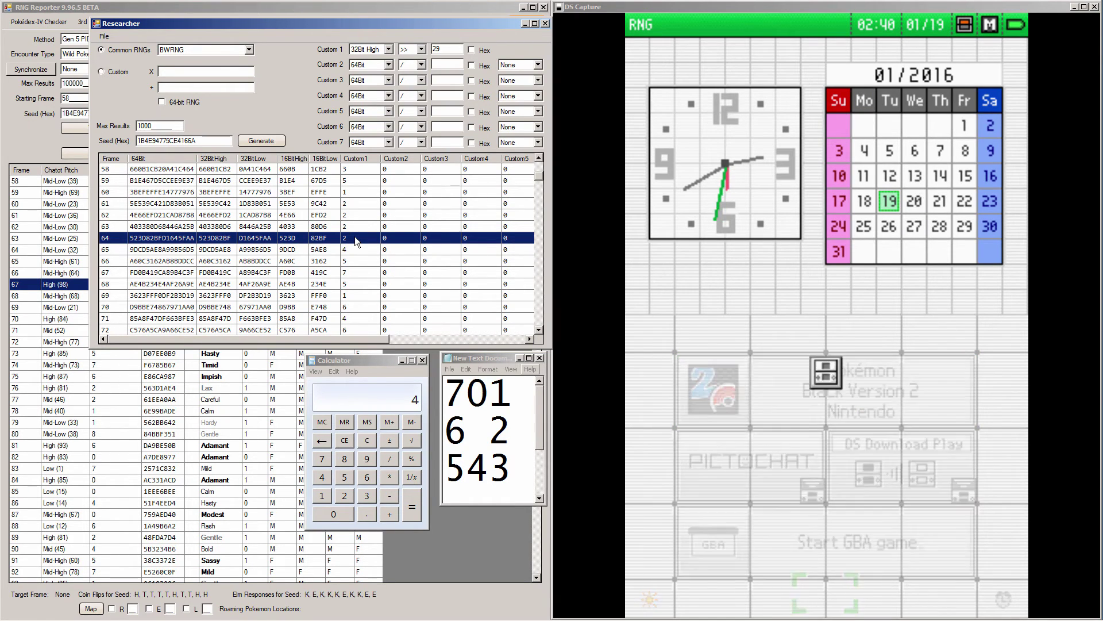
Bring the 5th Generation Time Finder forward to check the target date and time of seed 1B4E94775CE4166A.
mouse_move(284, 617)
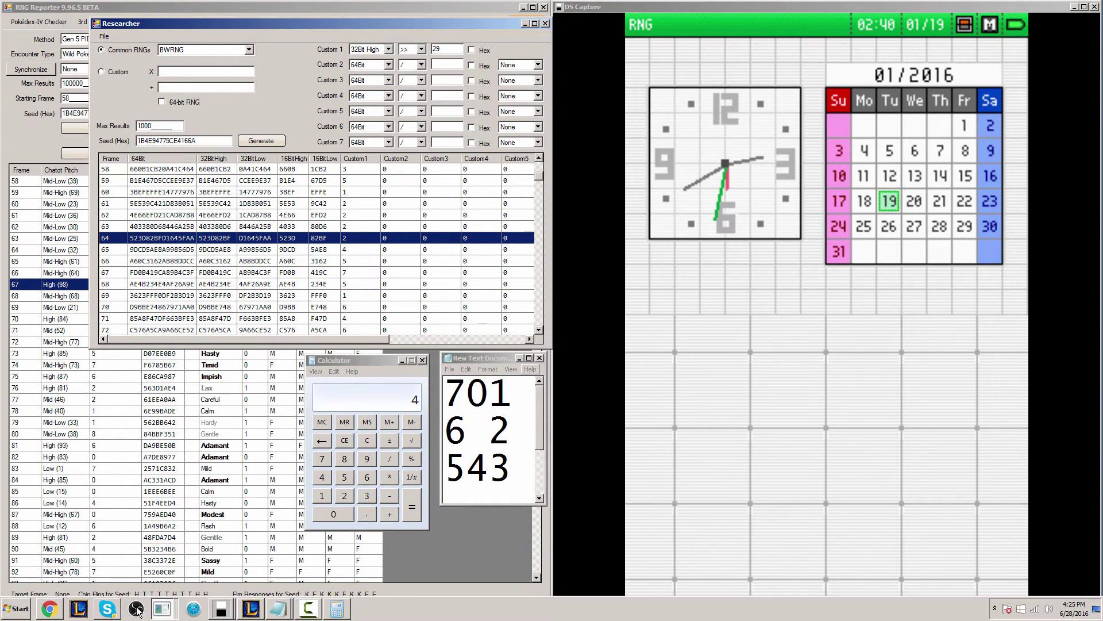
click(78, 608)
click(142, 569)
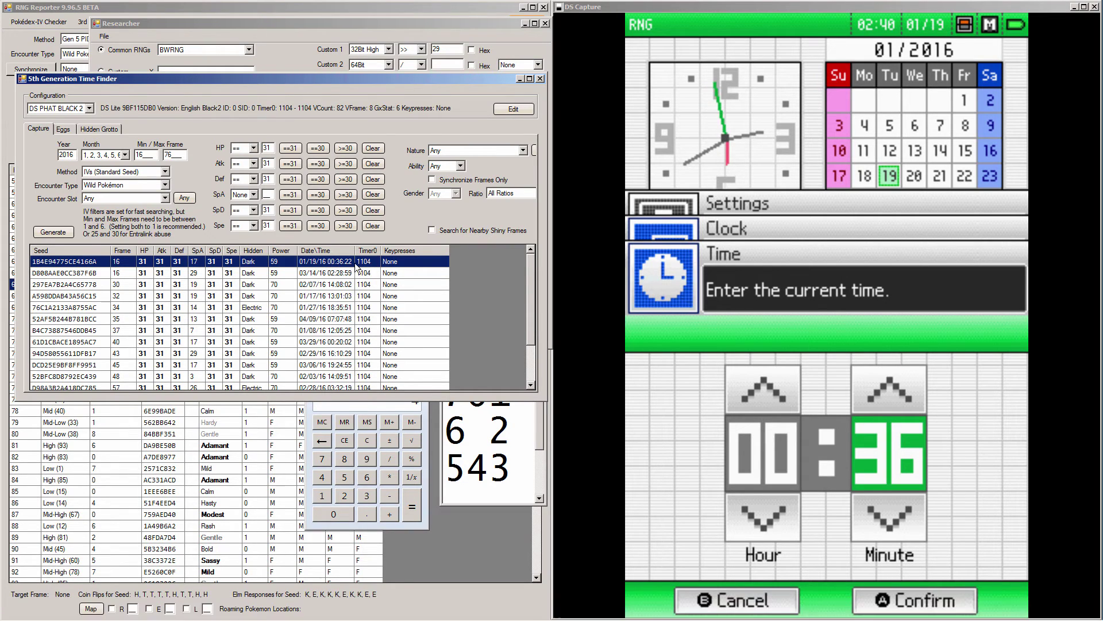
Switch to EonTimer and place its window below the Researcher to check the Target Seconds setting.
click(195, 608)
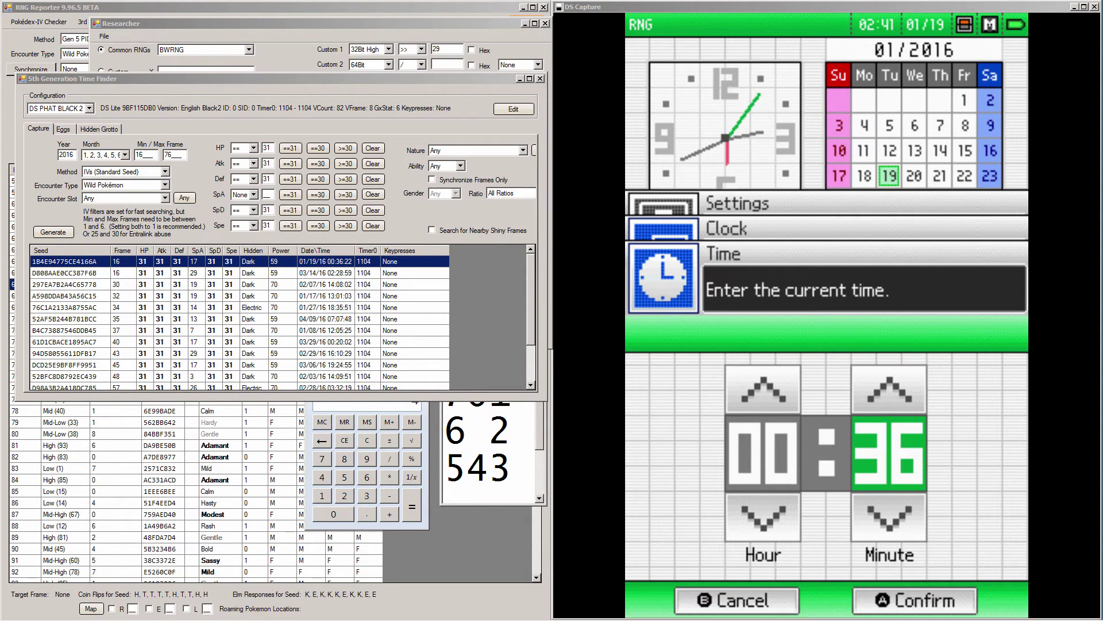
click(193, 608)
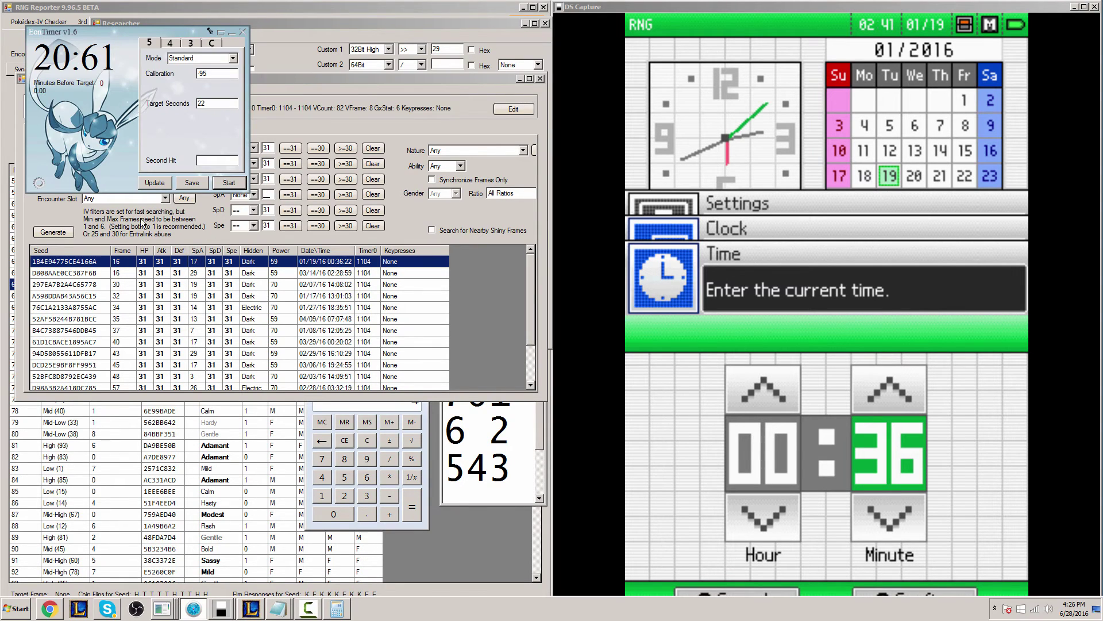
drag(129, 39, 189, 280)
double_click(259, 345)
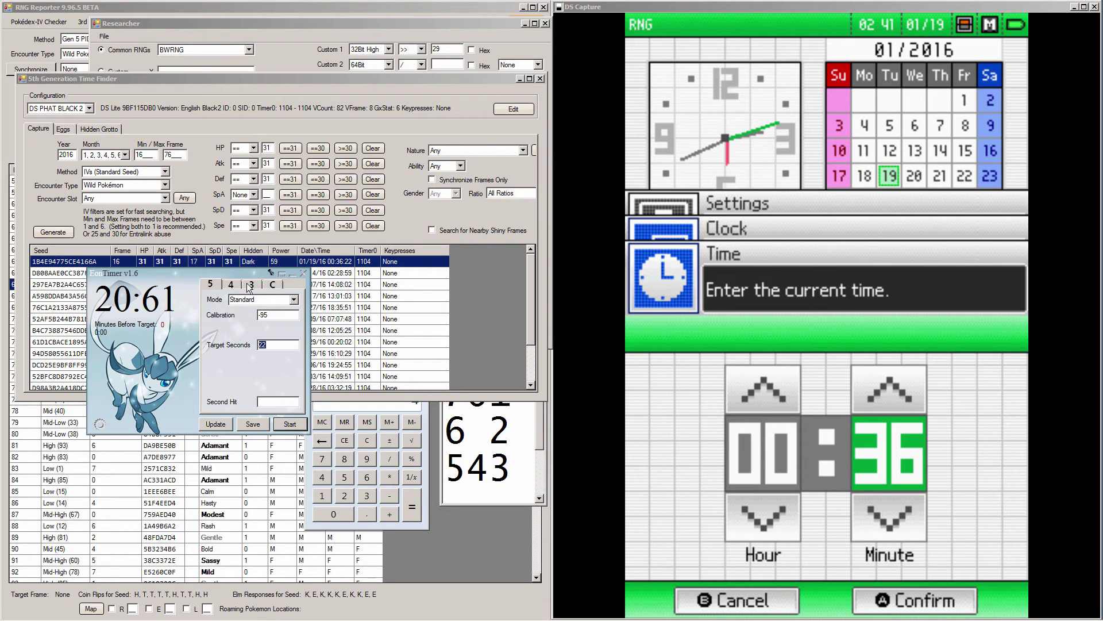
drag(246, 284, 206, 414)
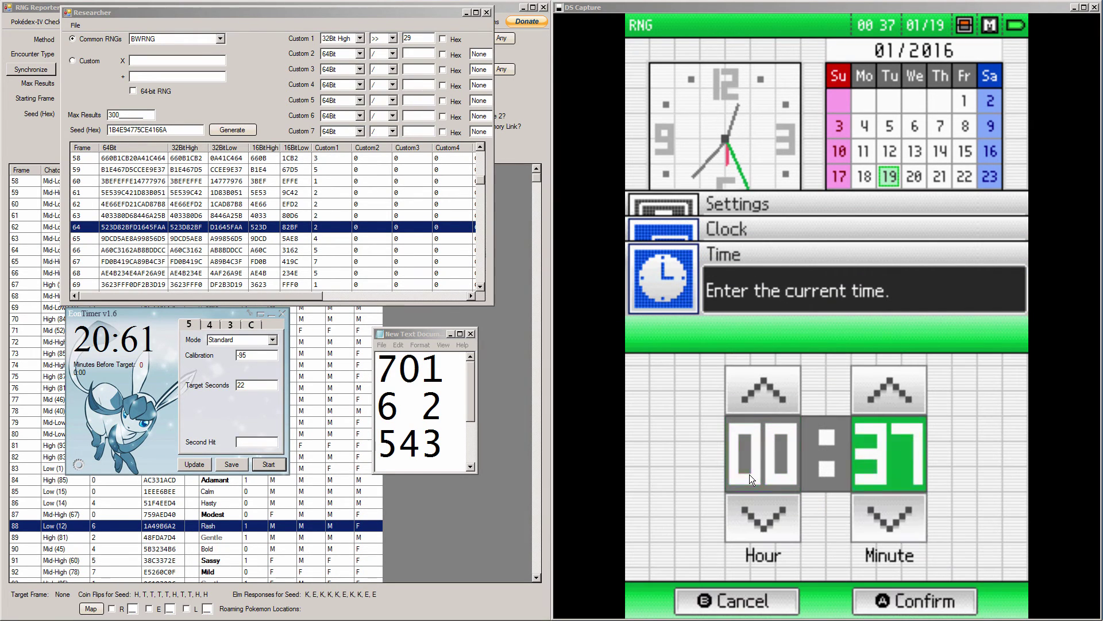
Start the EonTimer countdown in Standard mode with 22 target seconds, then switch to the DS Capture window.
click(281, 464)
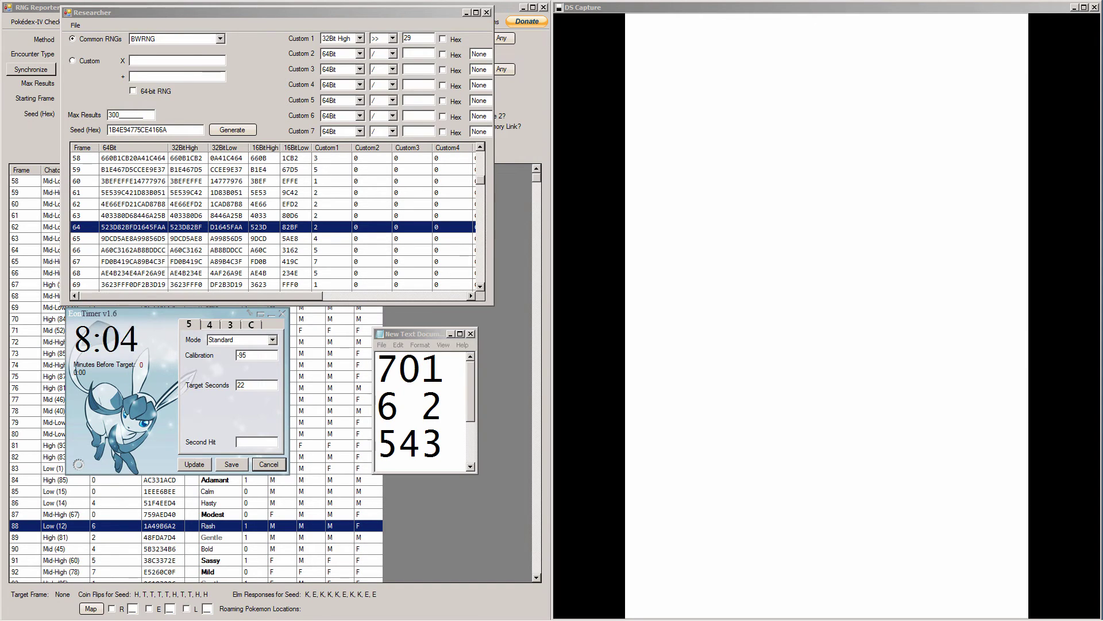
mouse_move(277, 615)
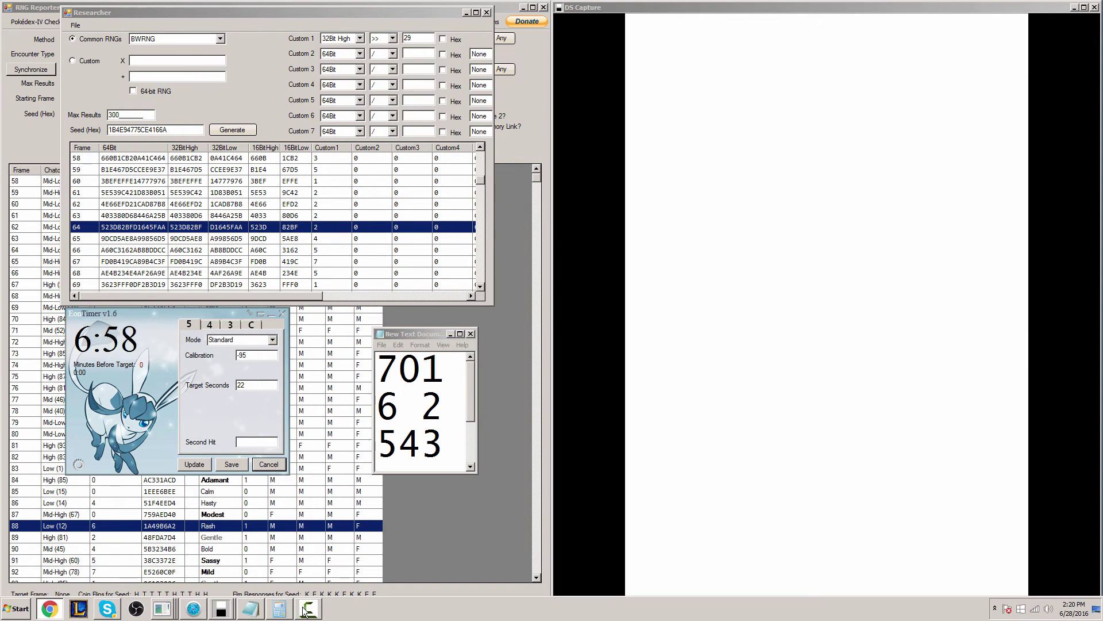
click(792, 457)
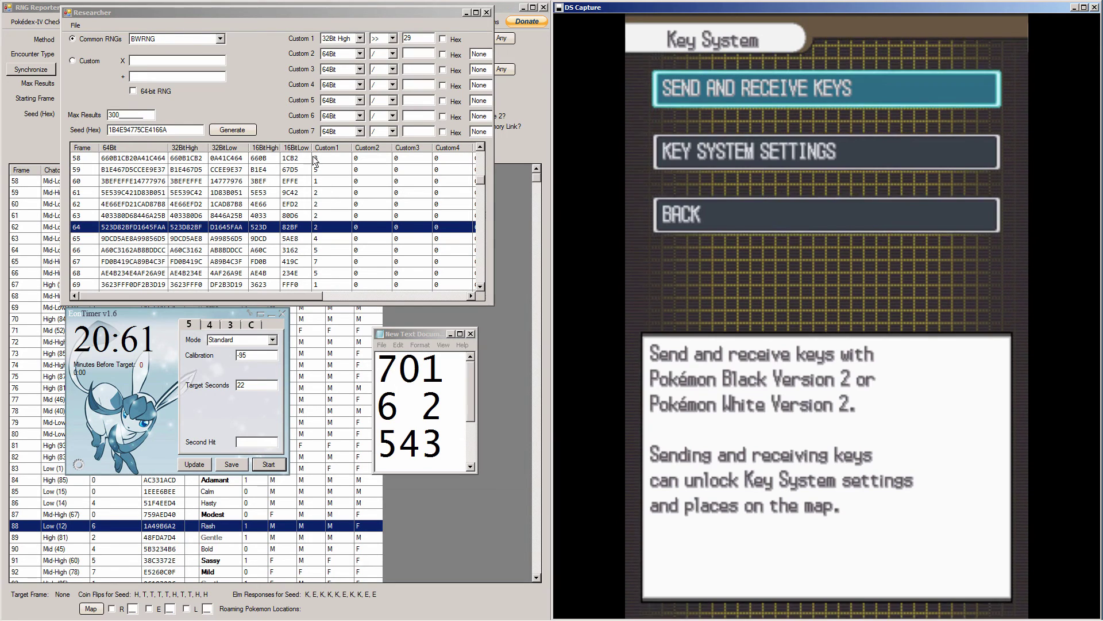
Mark frames 58, 60, 62 and 64 one after another in the Researcher list to explain the two-frame advancements.
click(459, 158)
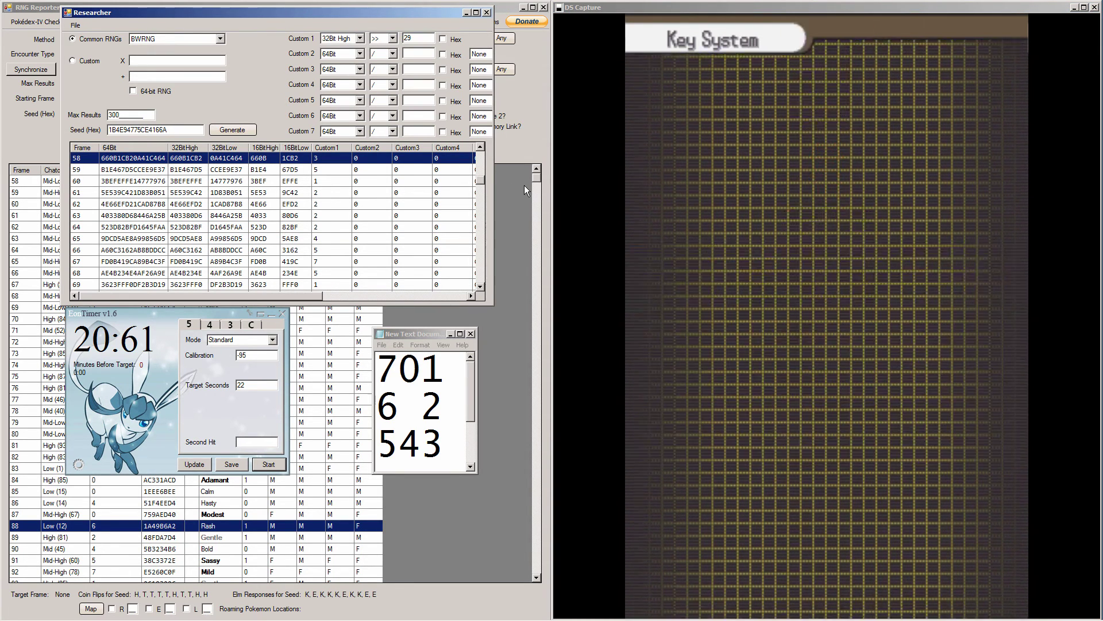
click(380, 178)
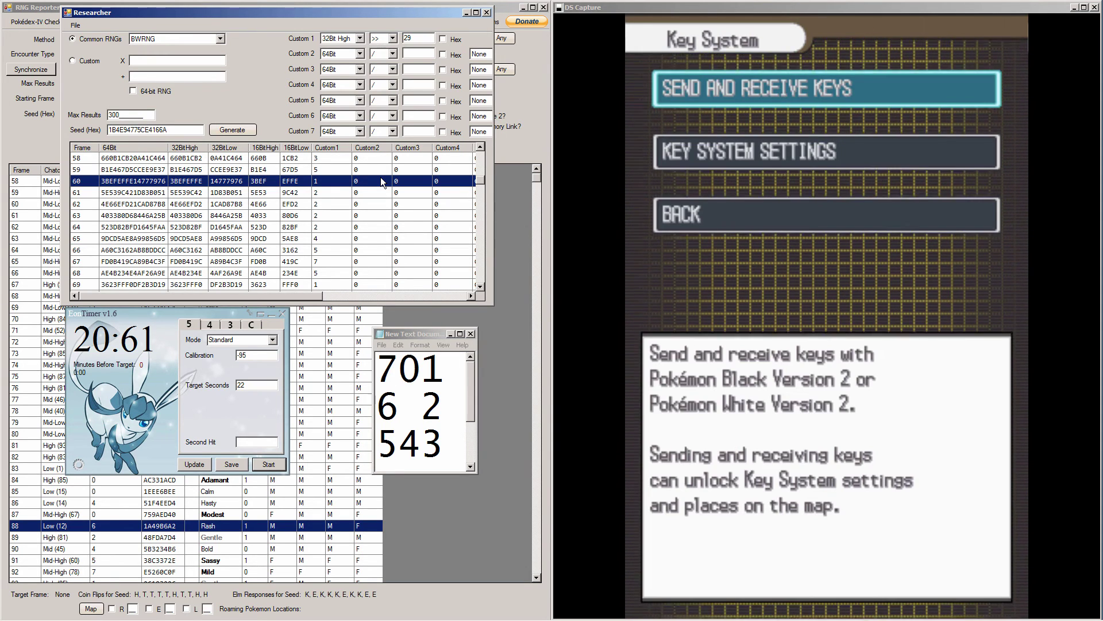
click(326, 204)
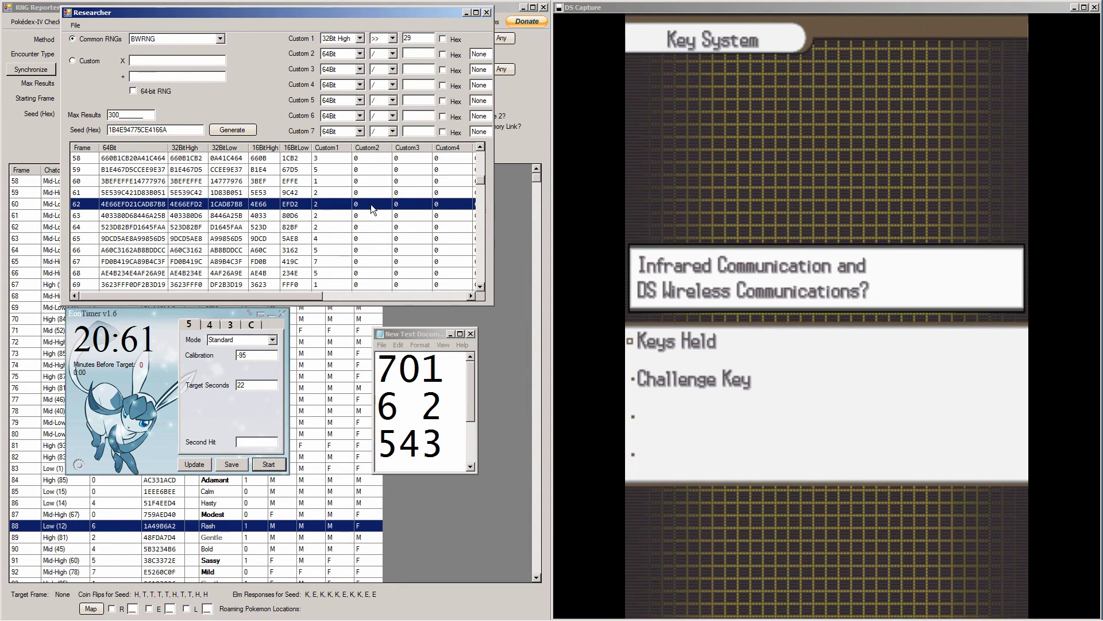
click(352, 227)
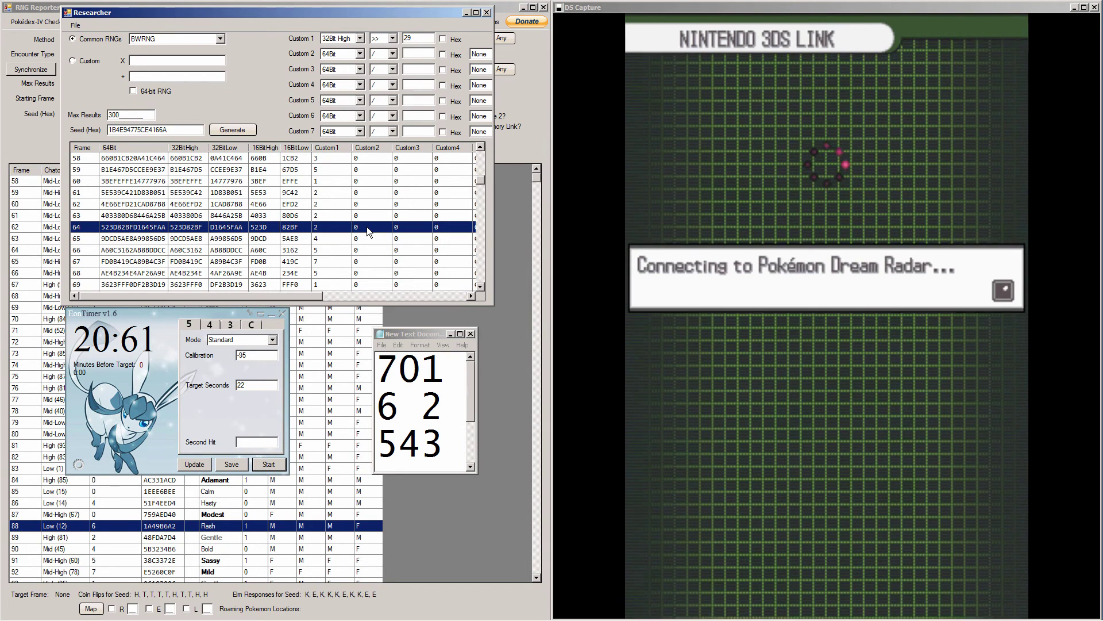
Return to frame 58 in the Researcher list and count the advancements one by one up to frame 66.
click(96, 159)
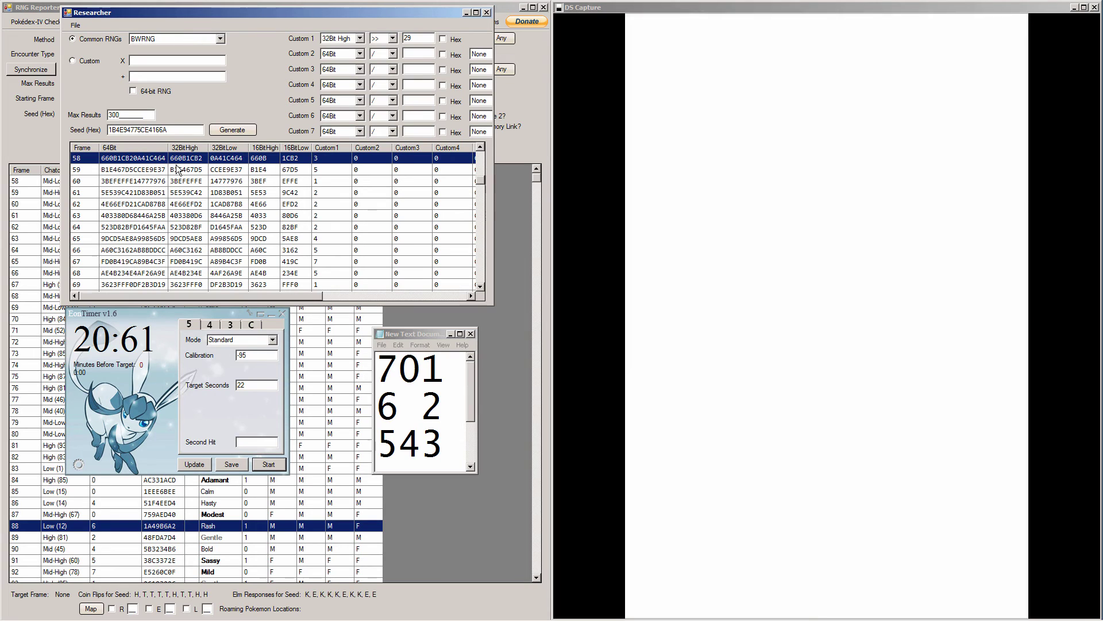
key(Down)
key(Down)
key(Down)
key(Down)
key(Down)
key(Down)
key(Down)
key(Down)
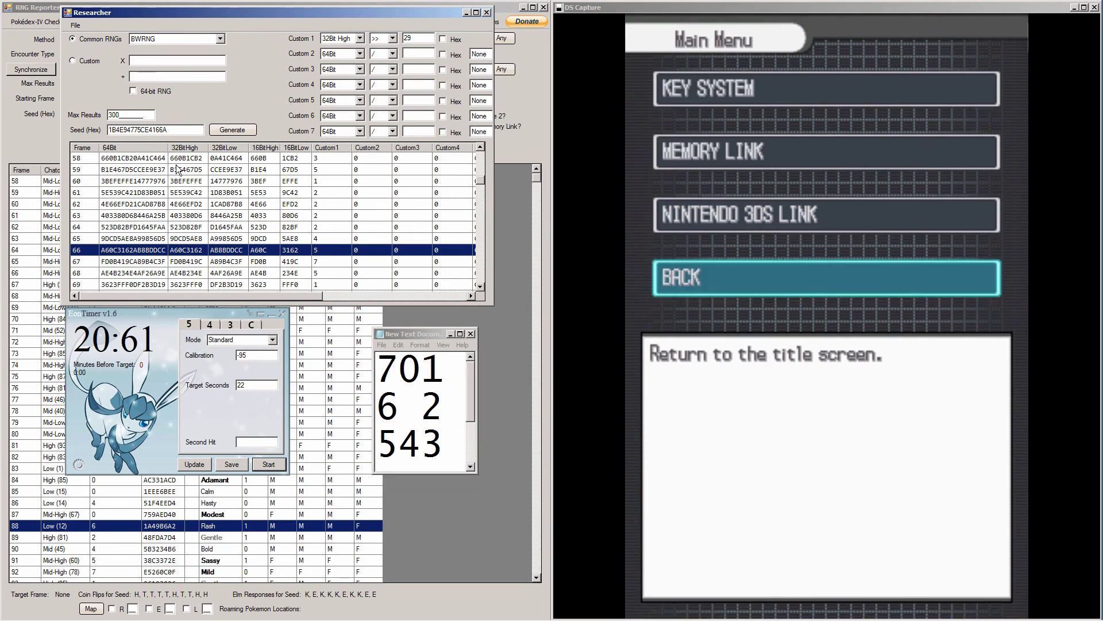
Restart the advancement count from frame 58 in the Researcher list and stop on target frame 64.
click(231, 160)
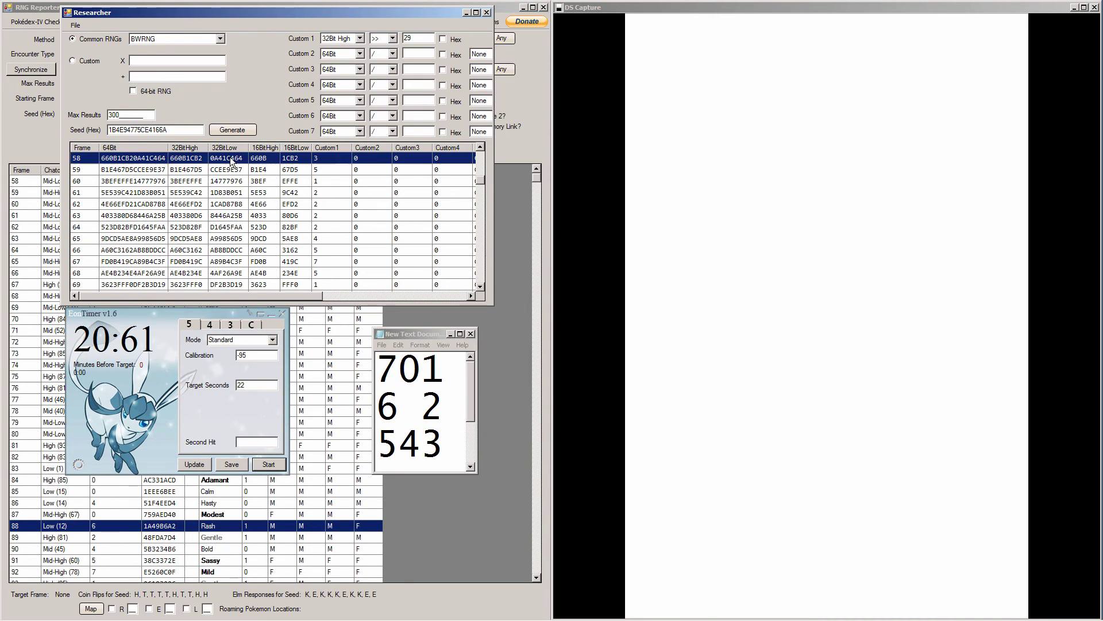
key(Down)
key(Down)
key(Down)
key(Down)
key(Down)
key(Down)
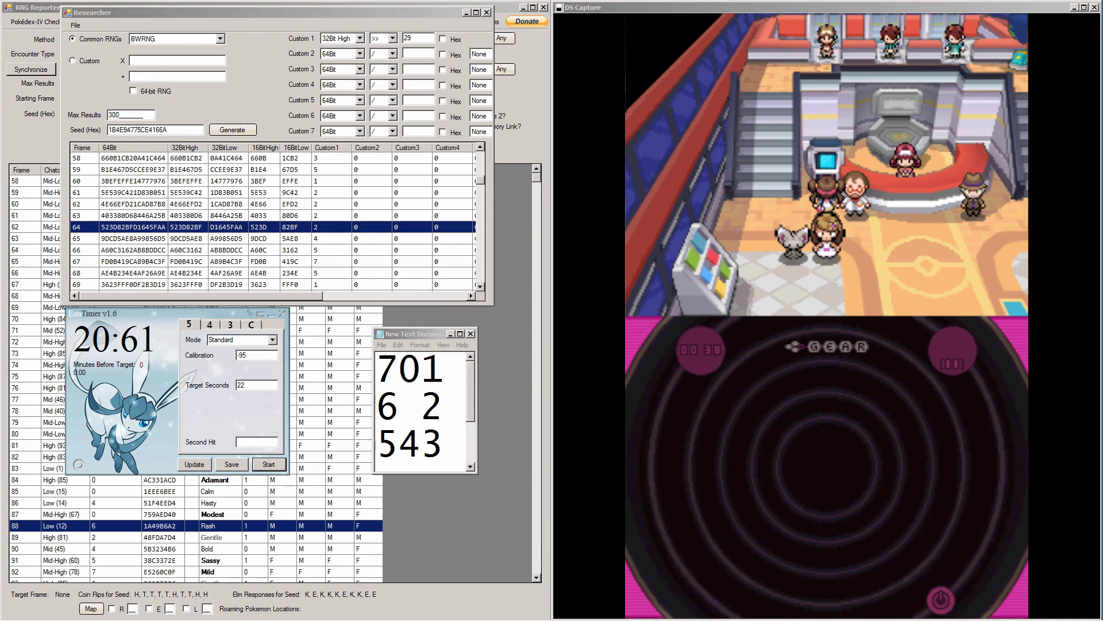
Open the in-game PC storage and move through Box 8 to the Riolu to view its nature and ability.
key(x)
key(x)
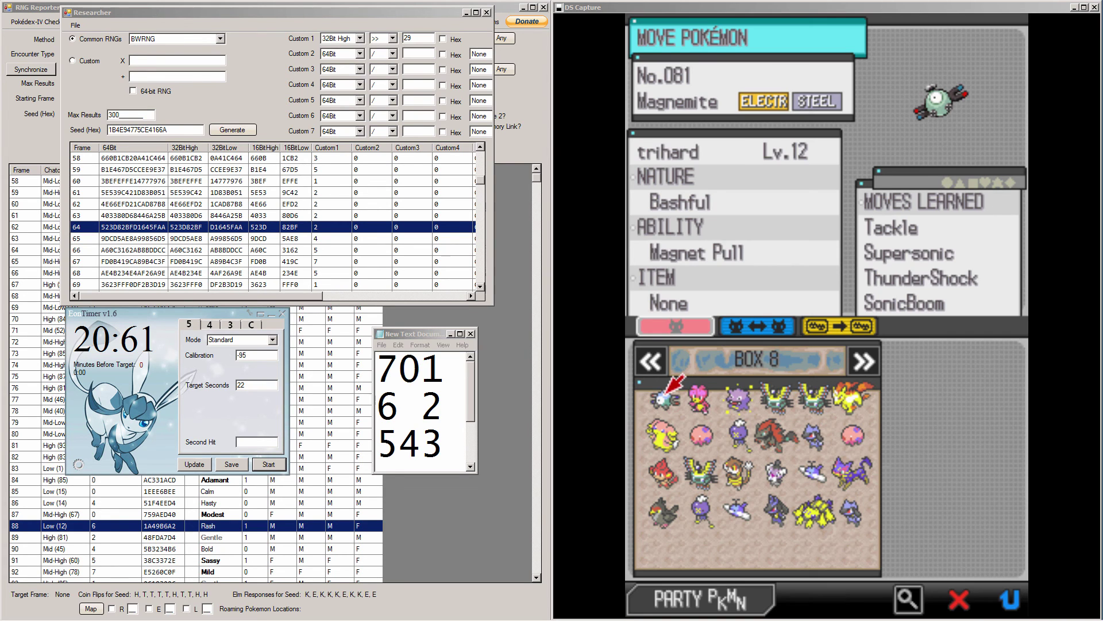
key(Down)
key(Down)
key(Down)
key(Right)
key(Right)
key(Right)
key(Right)
key(Right)
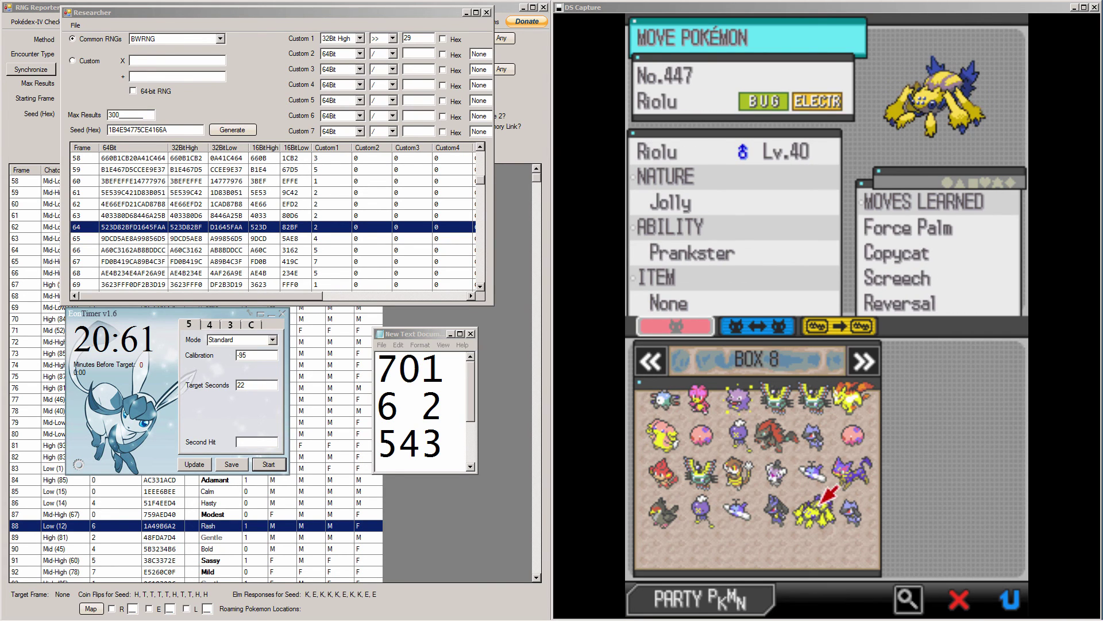
Bring the main RNG Reporter frame list forward and select frame 67 to compare it with the Riolu.
click(35, 295)
click(177, 284)
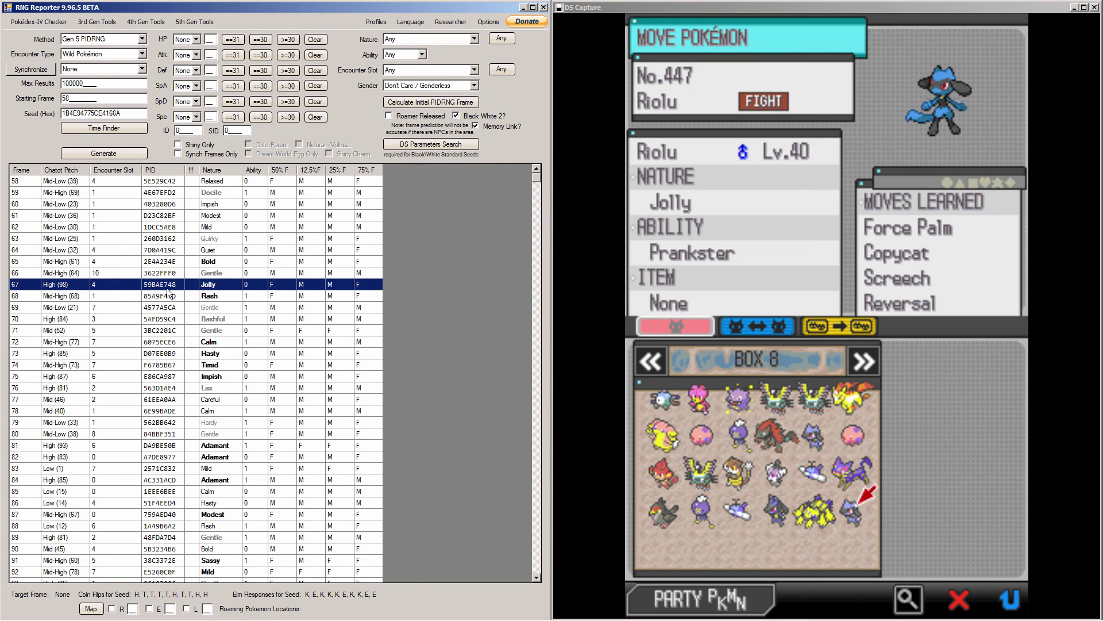